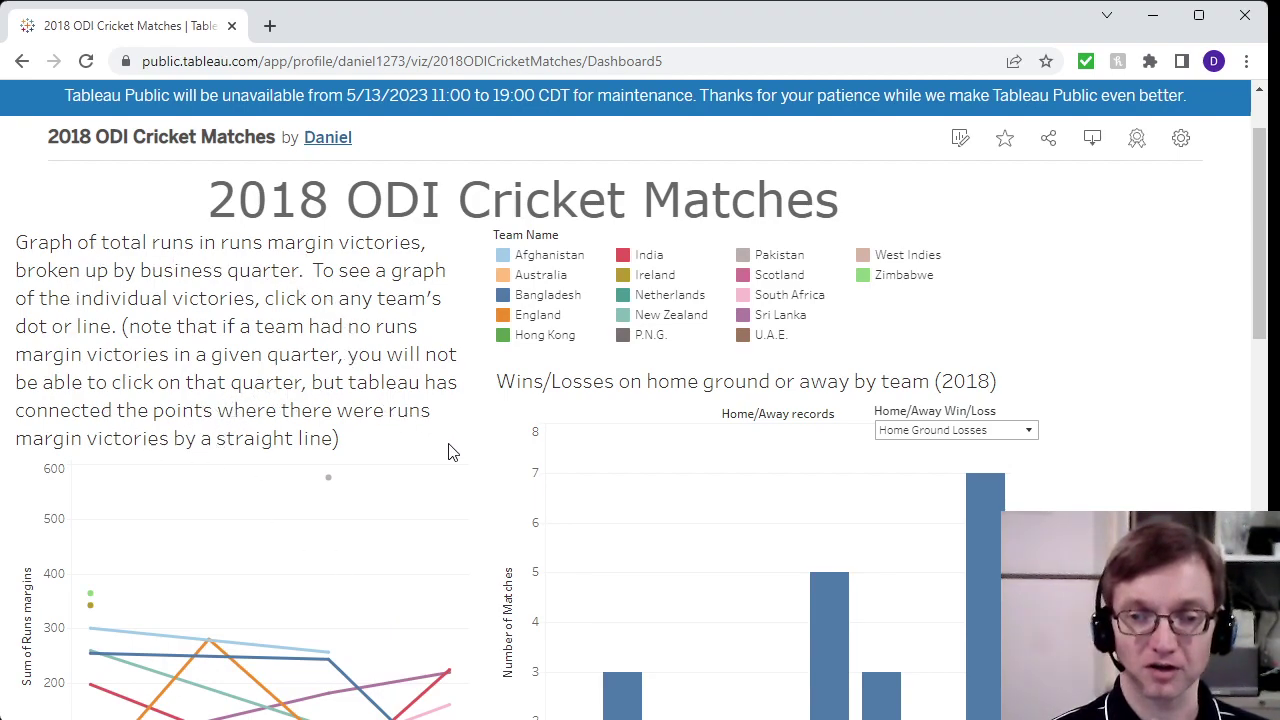
Examine team points in the quarterly runs margins line chart and the July 22, 2018 bubble in the match date chart.
{"action": "scroll", "coordinate": [449, 451], "scroll_direction": "down", "scroll_amount": 1}
{"action": "scroll", "coordinate": [449, 451], "scroll_direction": "down", "scroll_amount": 3}
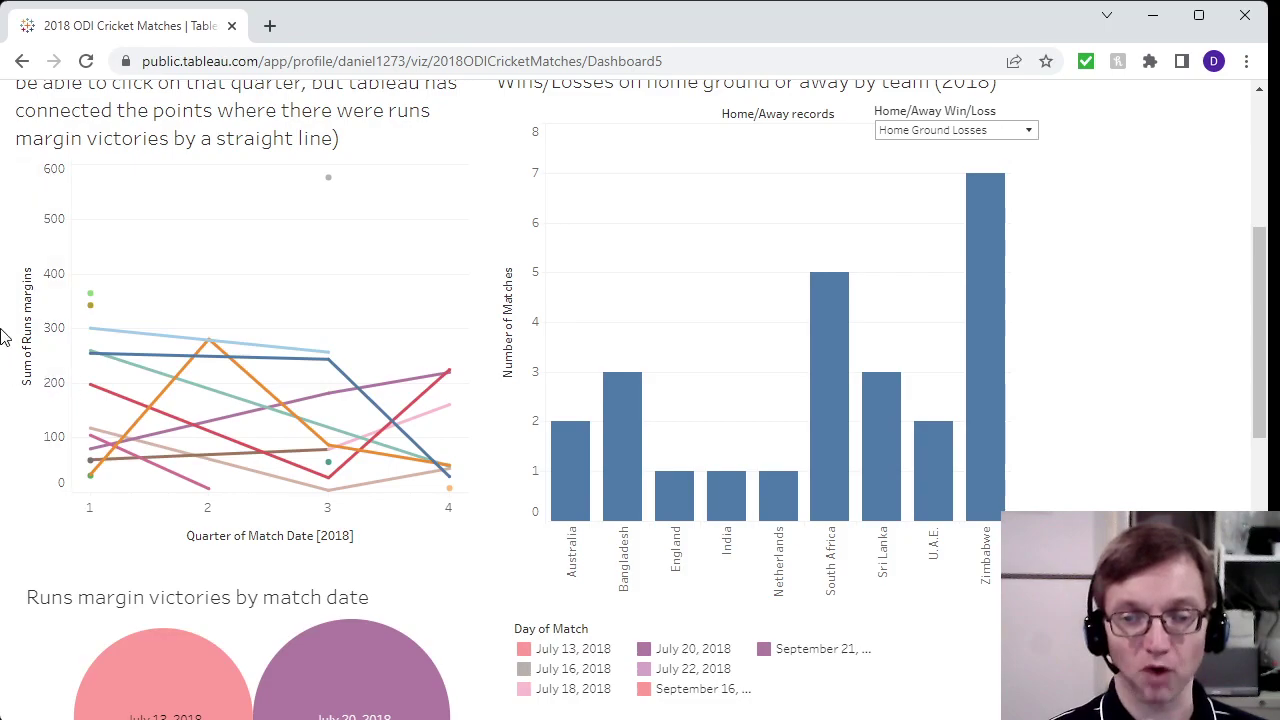
{"action": "mouse_move", "coordinate": [112, 349]}
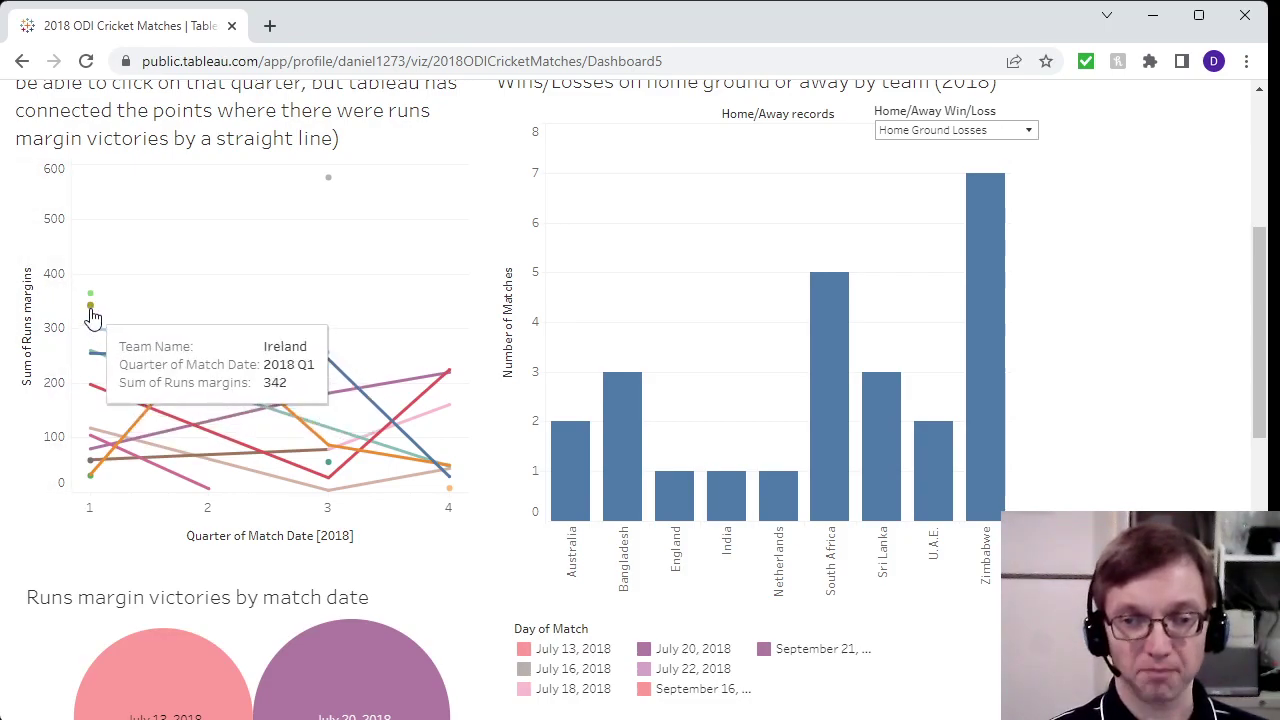
{"action": "mouse_move", "coordinate": [318, 452]}
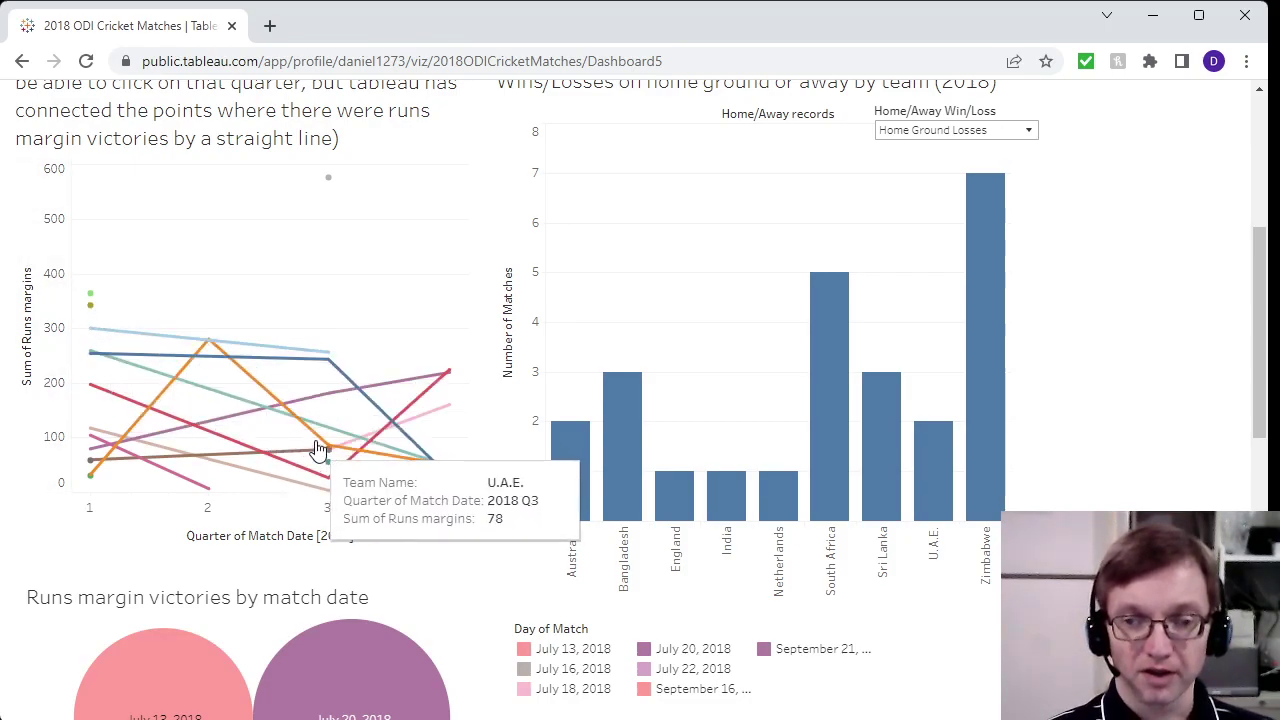
{"action": "mouse_move", "coordinate": [331, 358]}
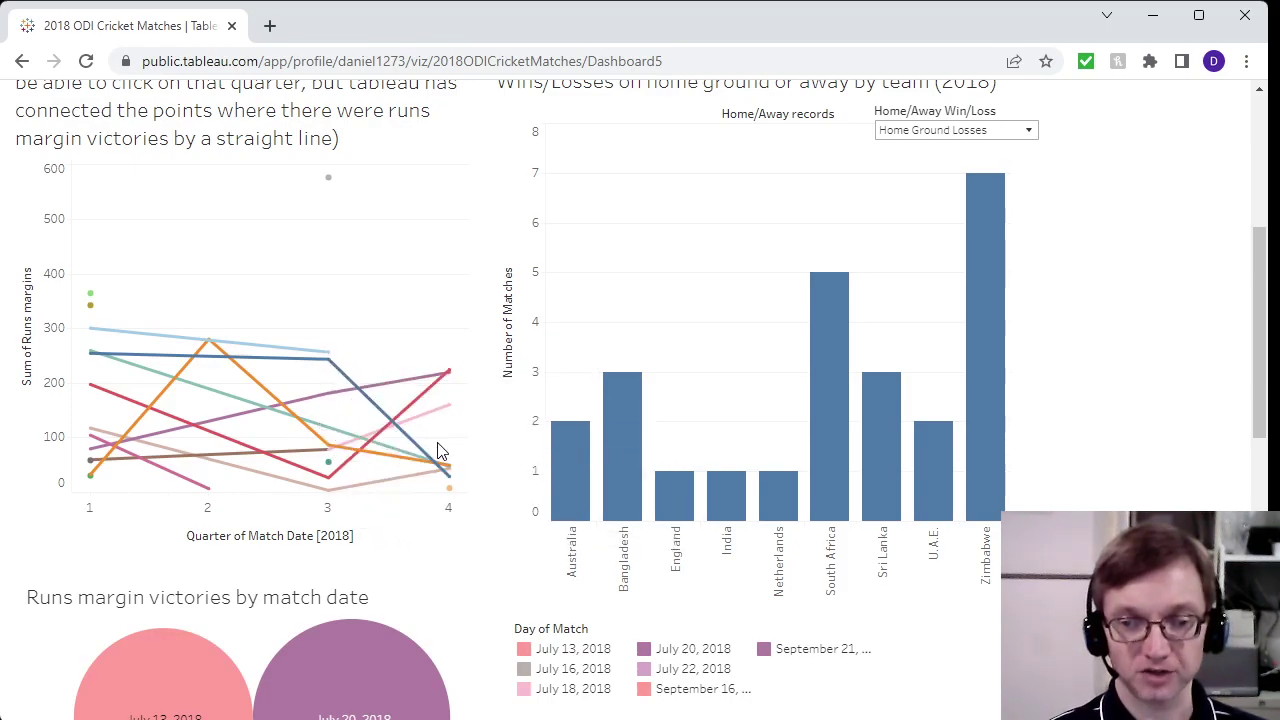
{"action": "scroll", "coordinate": [437, 450], "scroll_direction": "down", "scroll_amount": 3}
{"action": "mouse_move", "coordinate": [217, 522]}
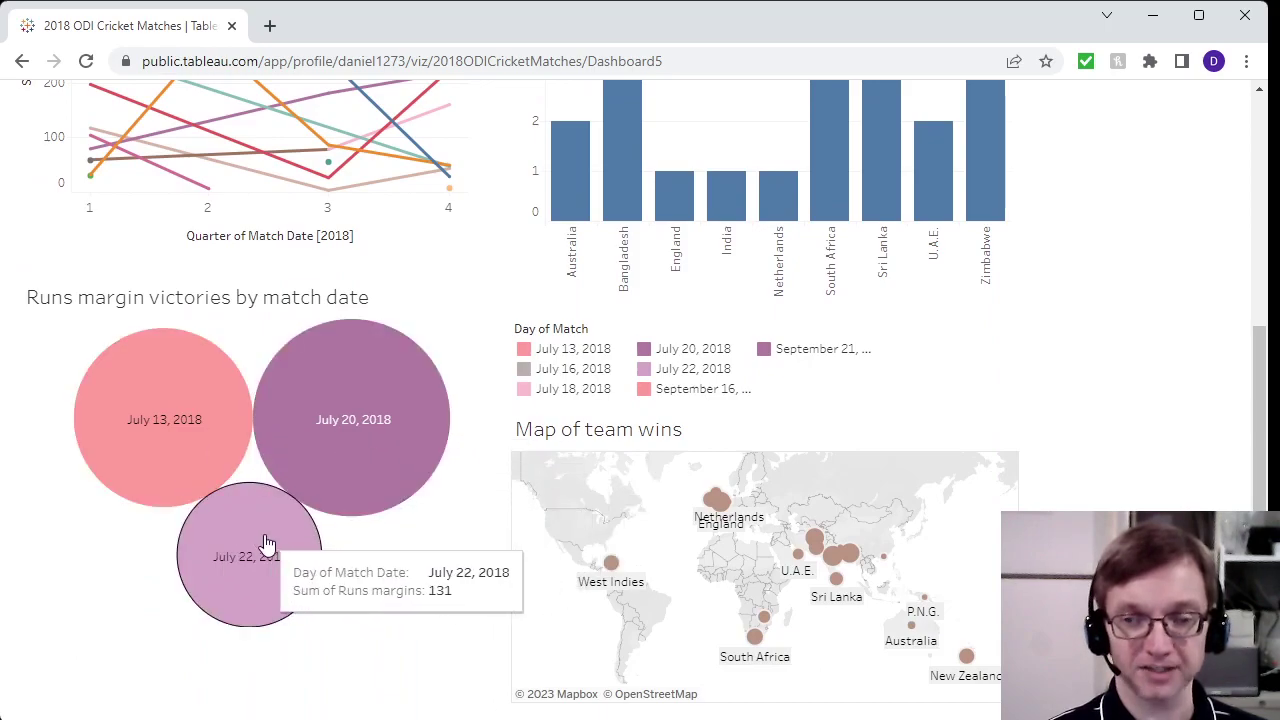
Select Afghanistan's 2018 Q3 point in the line chart and view that quarter's victories by match date.
{"action": "scroll", "coordinate": [266, 543], "scroll_direction": "up", "scroll_amount": 3}
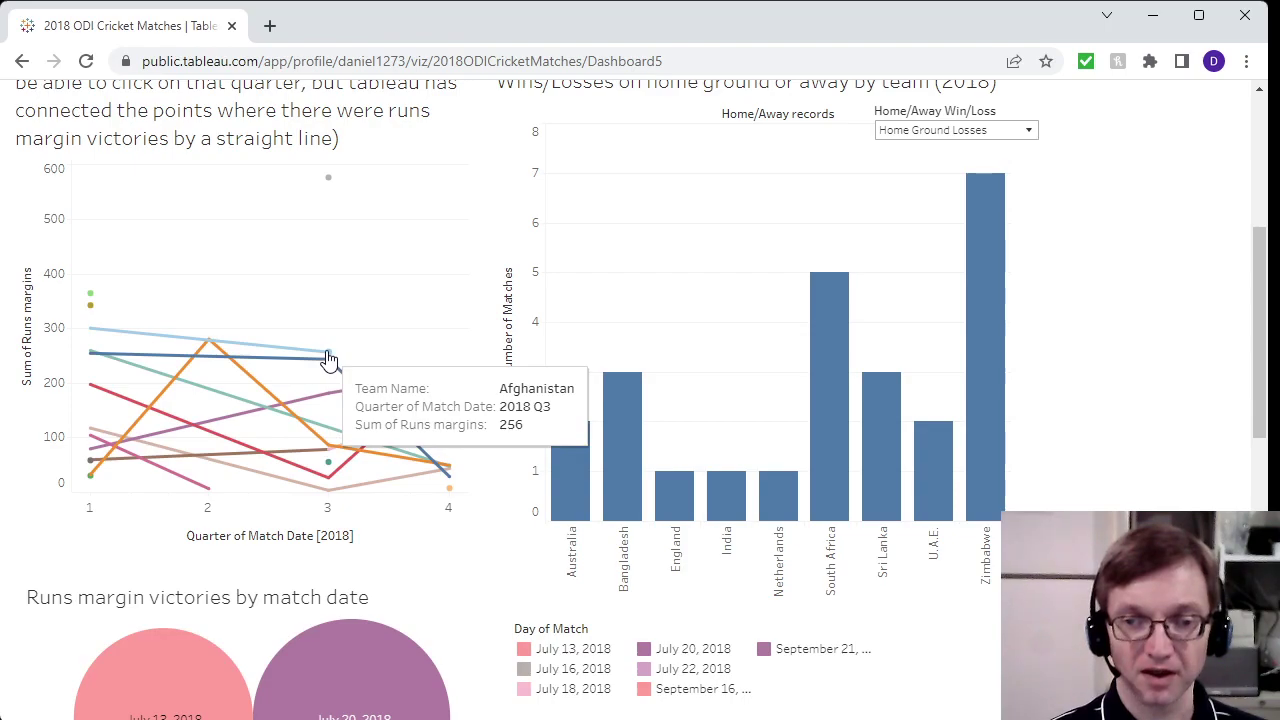
{"action": "left_click", "coordinate": [328, 355]}
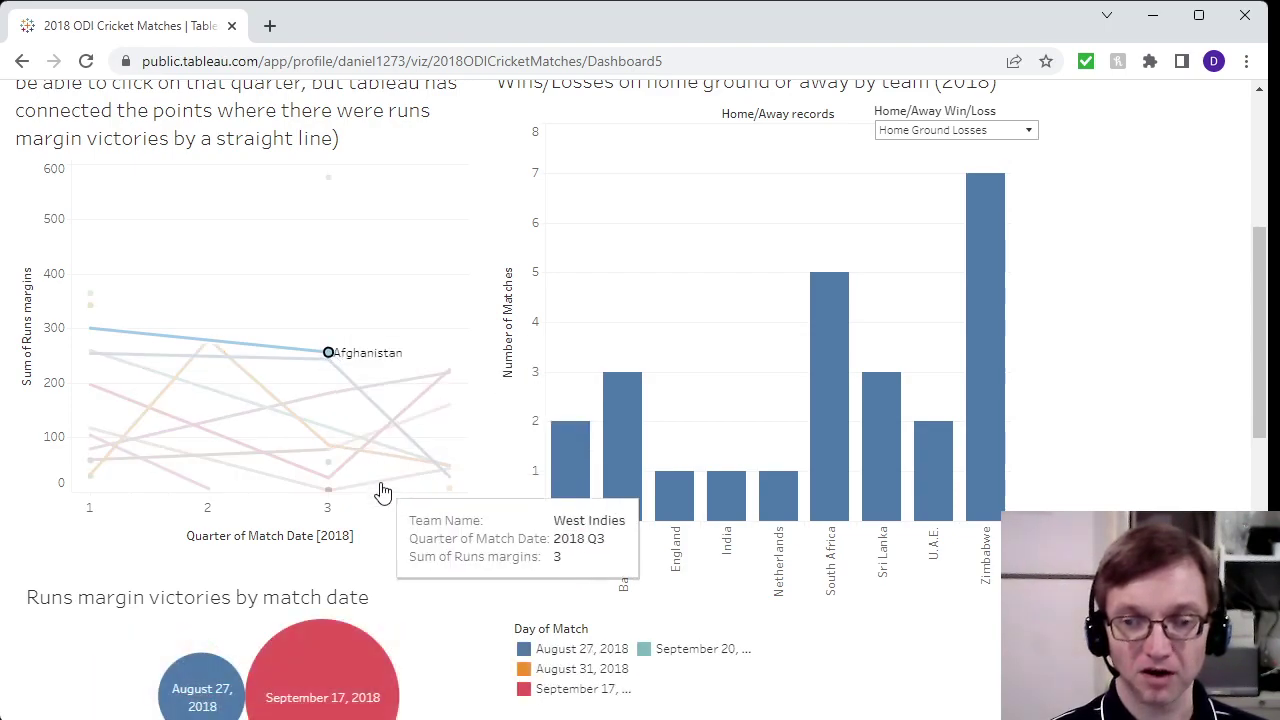
{"action": "scroll", "coordinate": [383, 492], "scroll_direction": "down", "scroll_amount": 3}
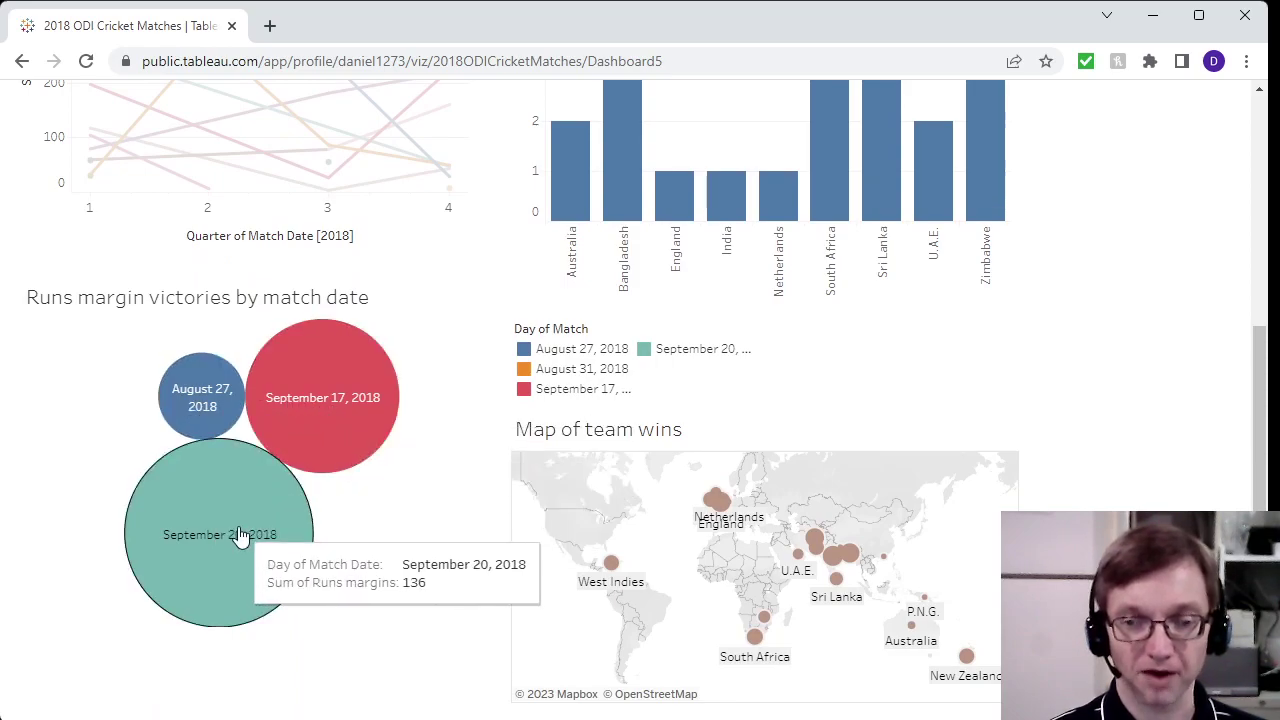
Select Ireland's 2018 Q1 point in the line chart and inspect the runs margin of each match date bubble.
{"action": "scroll", "coordinate": [237, 535], "scroll_direction": "up", "scroll_amount": 4}
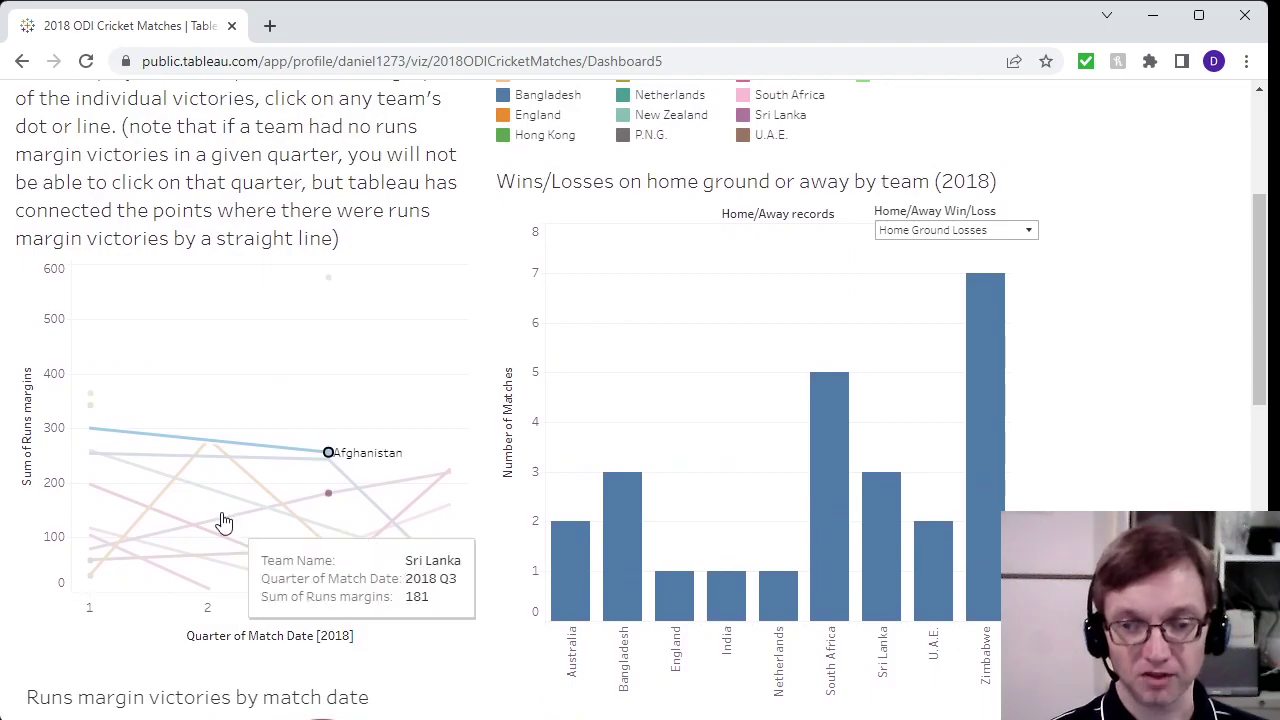
{"action": "left_click", "coordinate": [90, 410]}
{"action": "scroll", "coordinate": [306, 440], "scroll_direction": "down", "scroll_amount": 3}
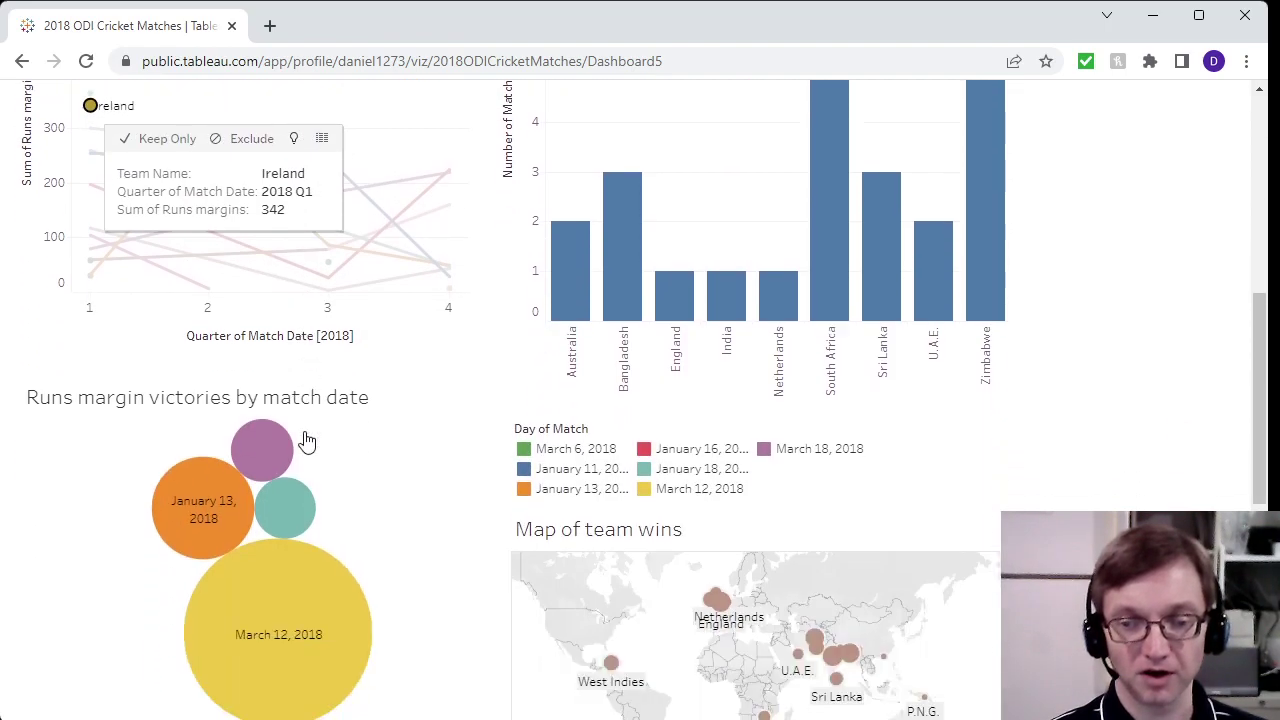
{"action": "mouse_move", "coordinate": [295, 590]}
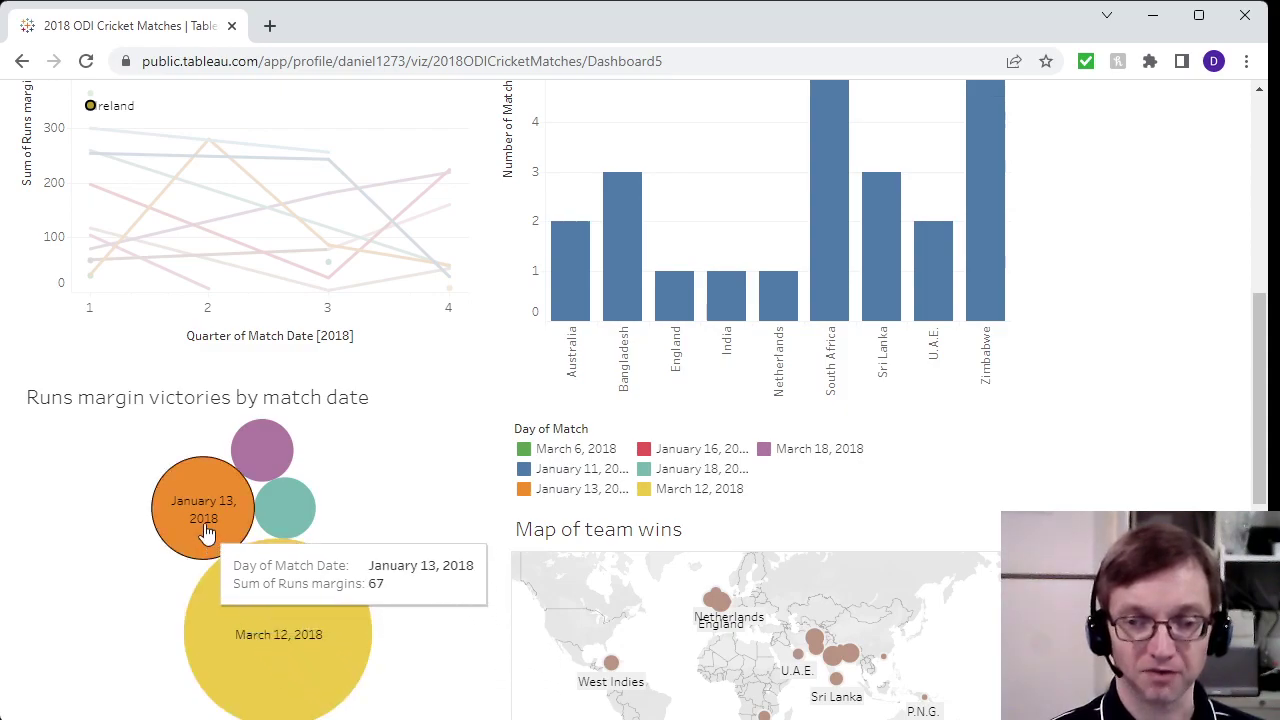
{"action": "mouse_move", "coordinate": [266, 465]}
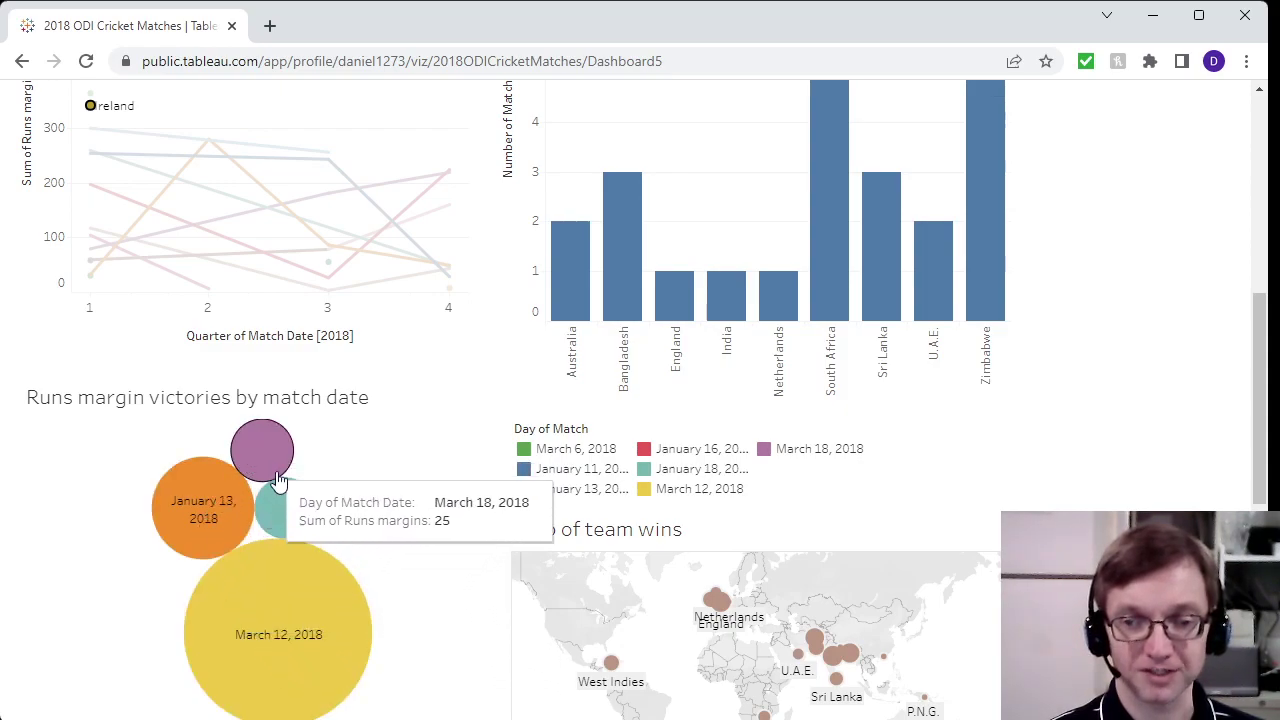
{"action": "mouse_move", "coordinate": [291, 513]}
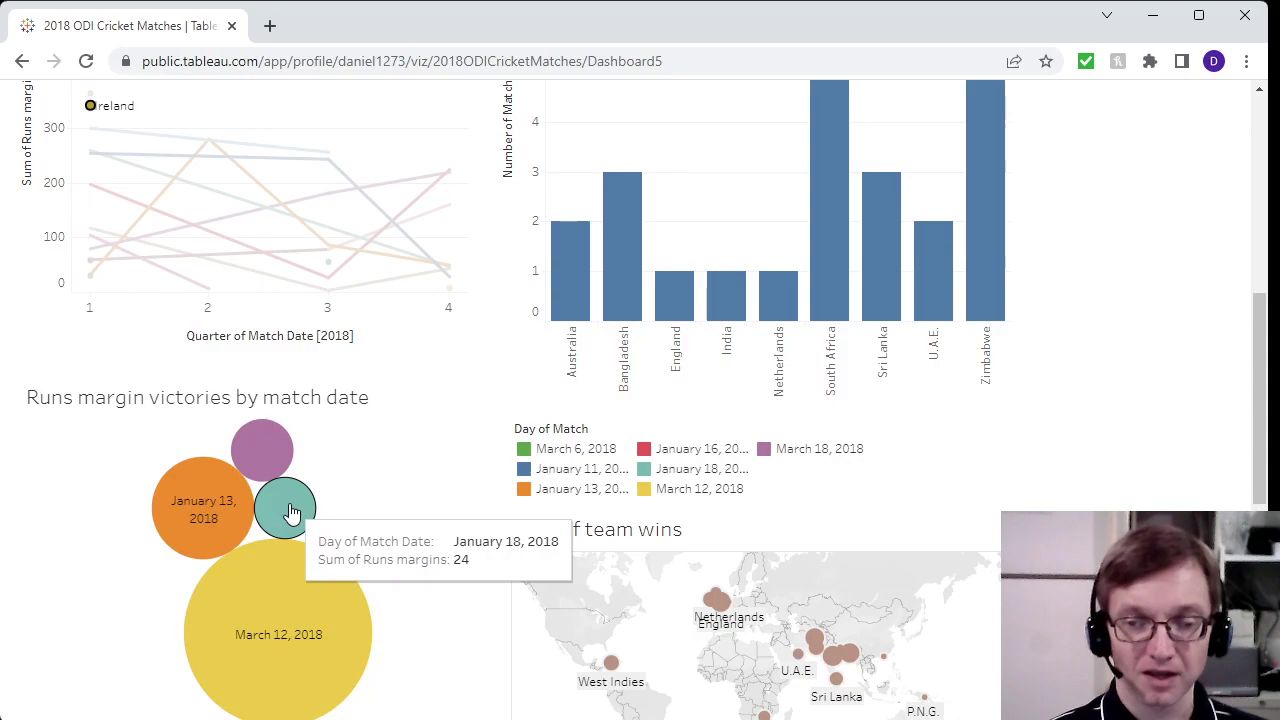
{"action": "mouse_move", "coordinate": [346, 551]}
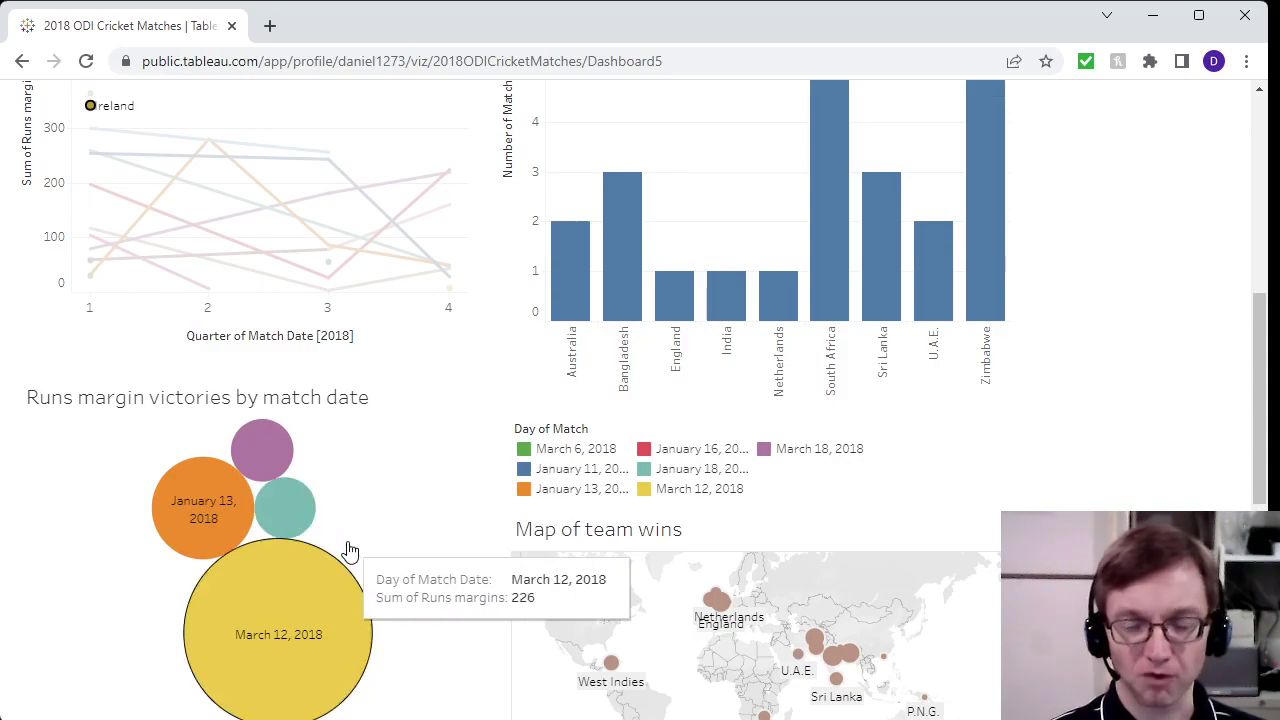
Show the team bar chart for Home Ground Wins, Home Ground Losses, Away Wins and Away Losses in turn.
{"action": "scroll", "coordinate": [346, 551], "scroll_direction": "up", "scroll_amount": 3}
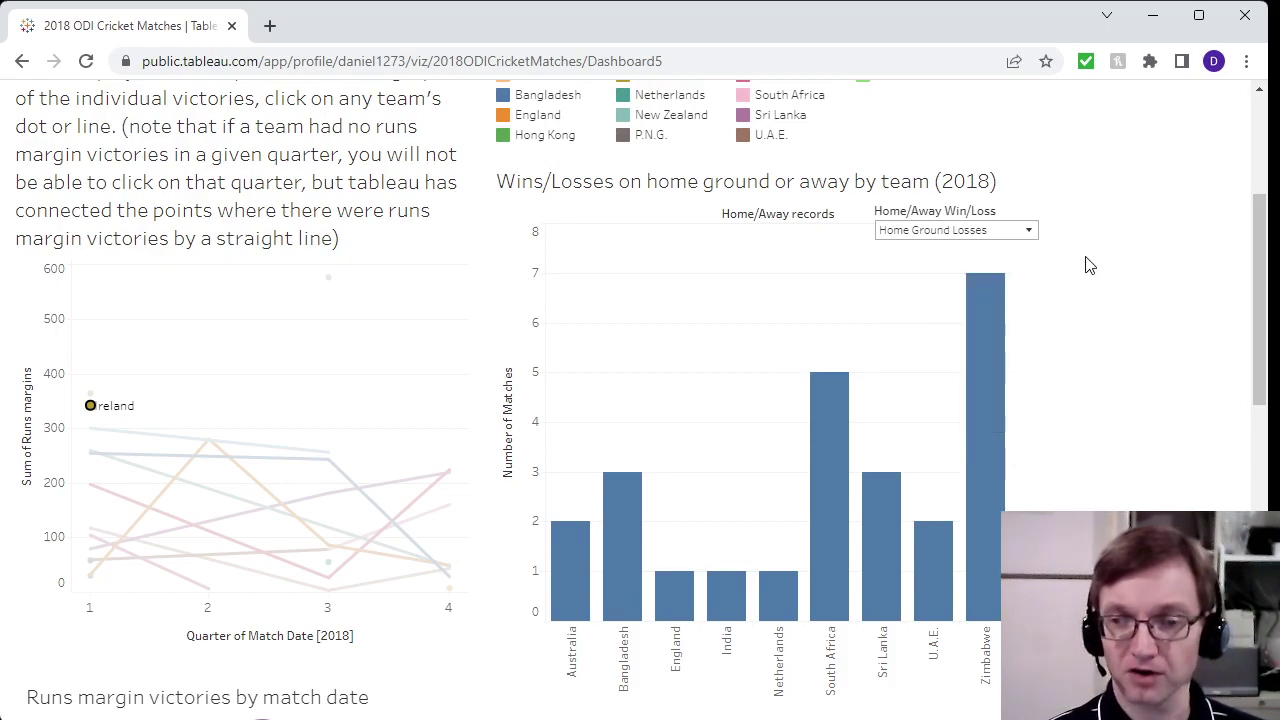
{"action": "left_click", "coordinate": [1032, 234]}
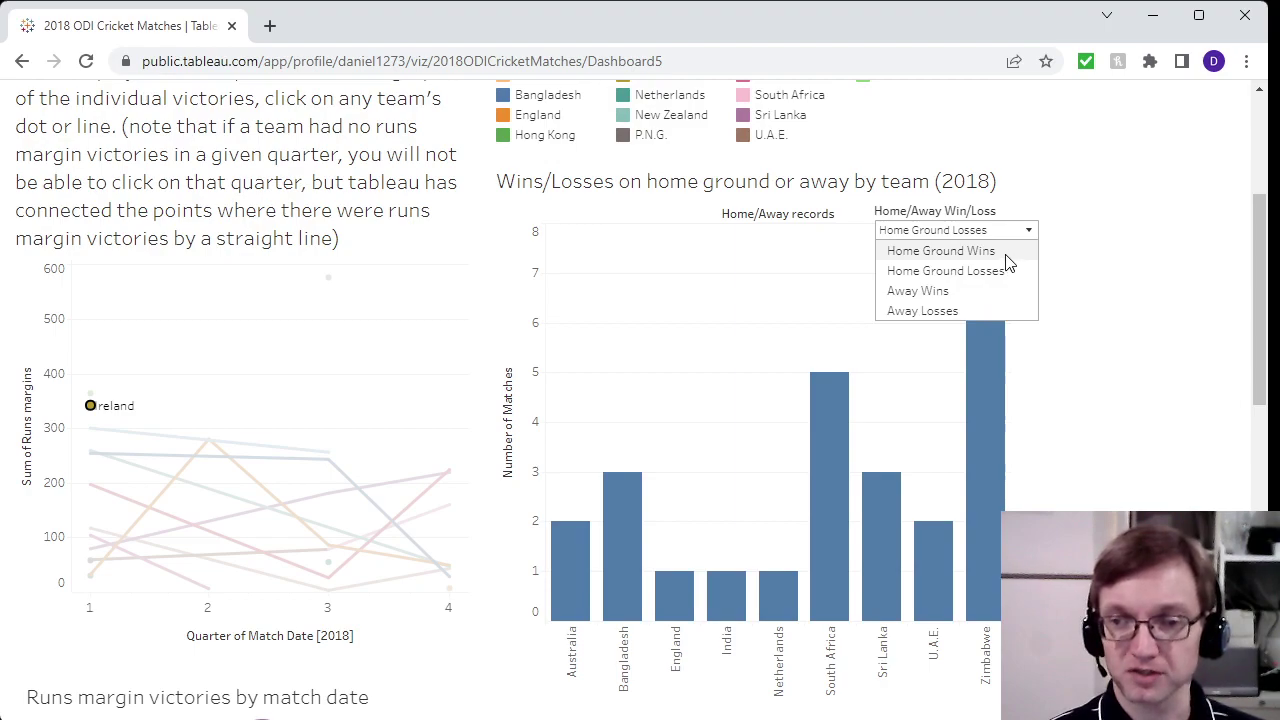
{"action": "left_click", "coordinate": [1005, 254]}
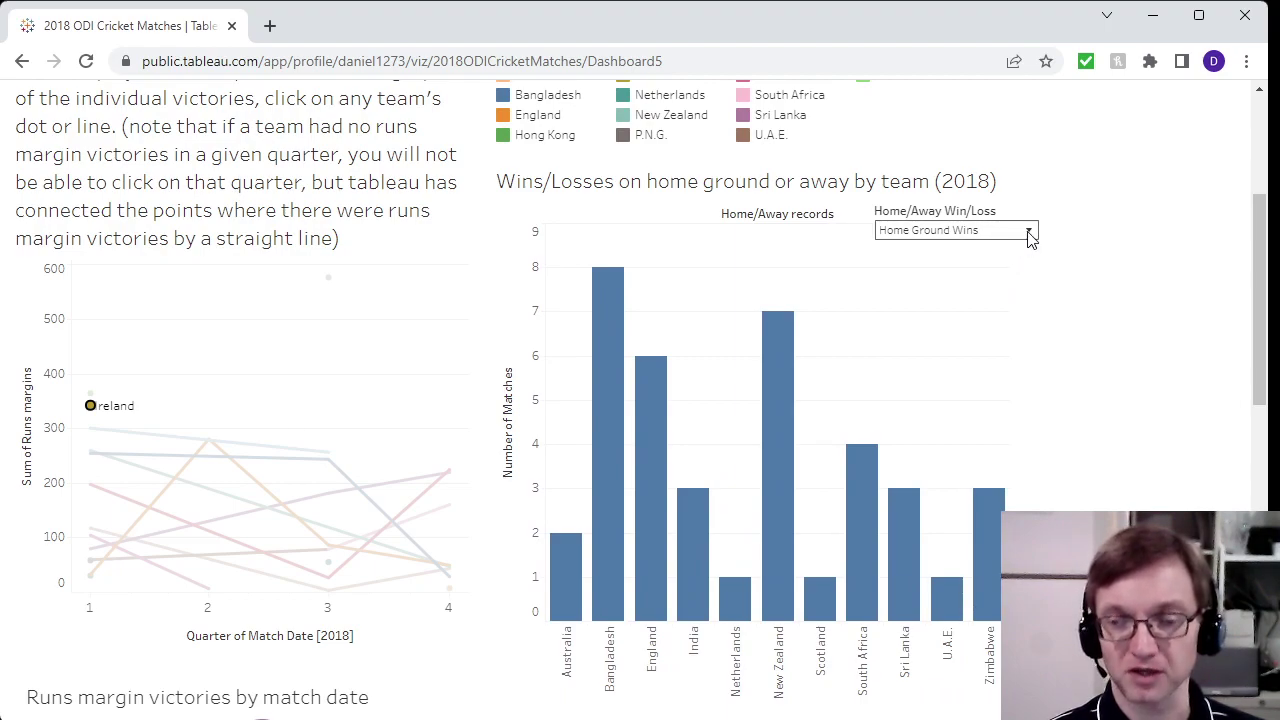
{"action": "left_click", "coordinate": [1030, 233]}
{"action": "left_click", "coordinate": [1013, 268]}
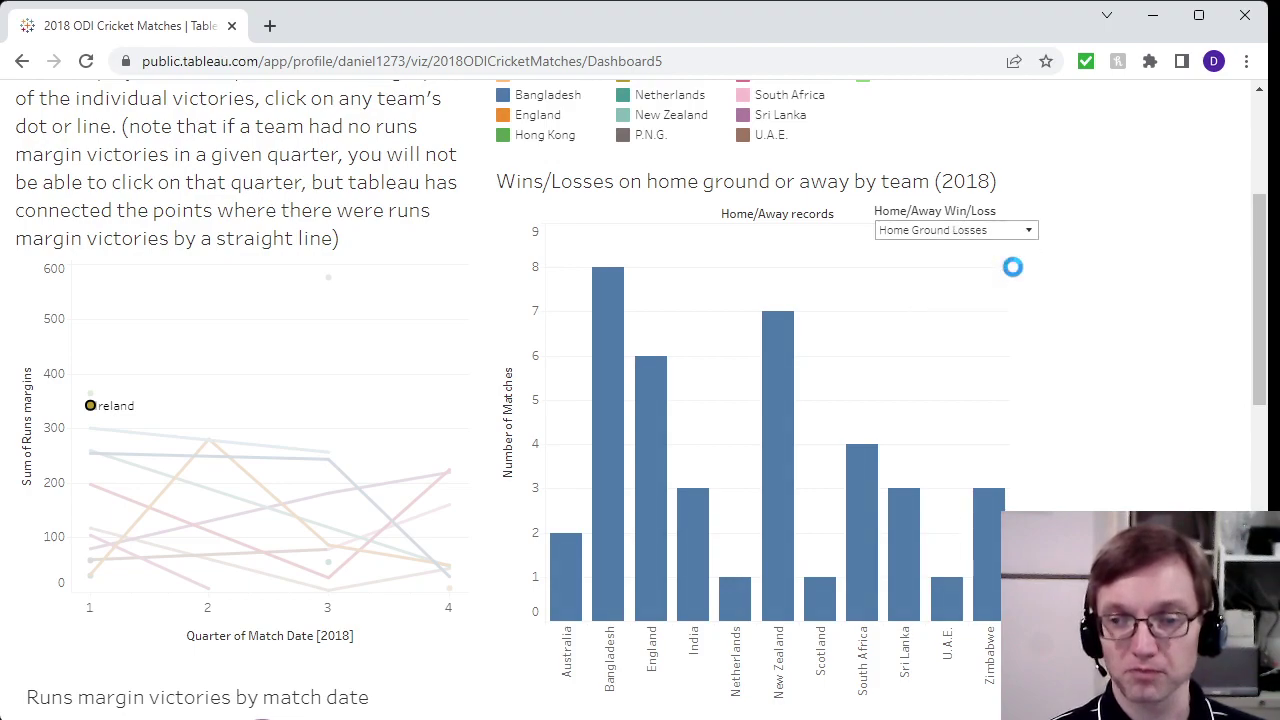
{"action": "left_click", "coordinate": [1032, 235]}
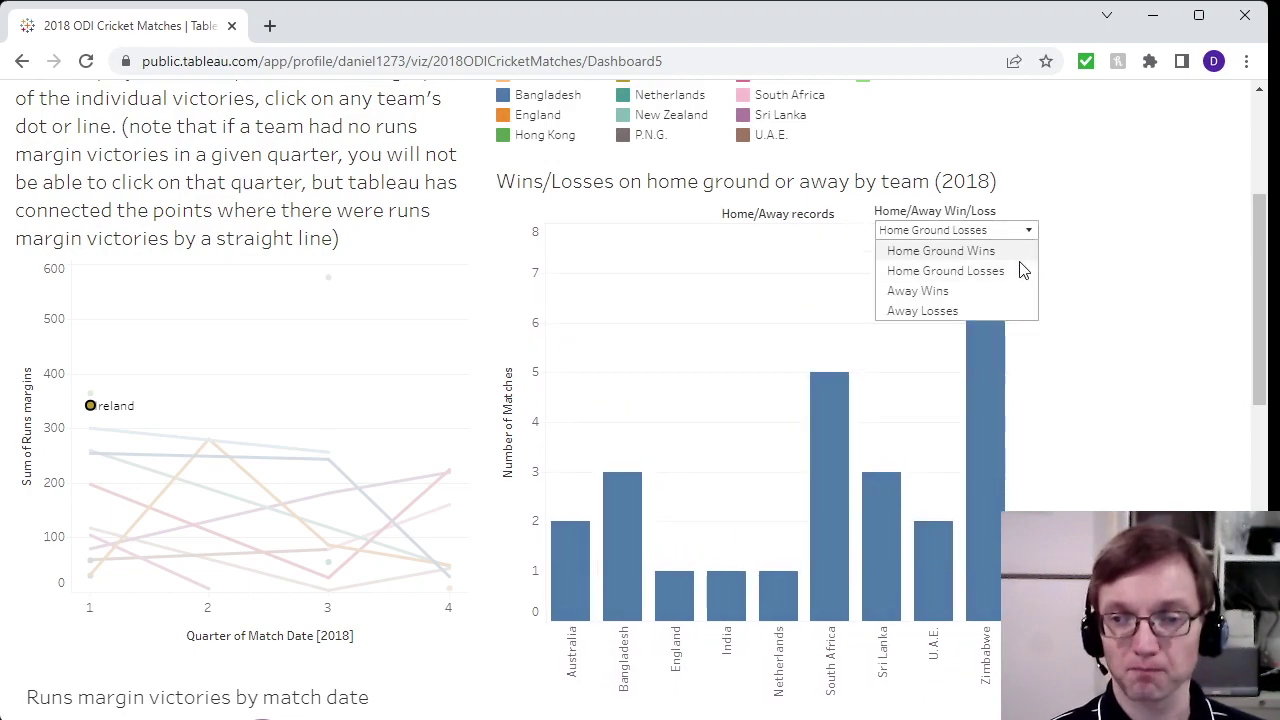
{"action": "left_click", "coordinate": [1005, 291]}
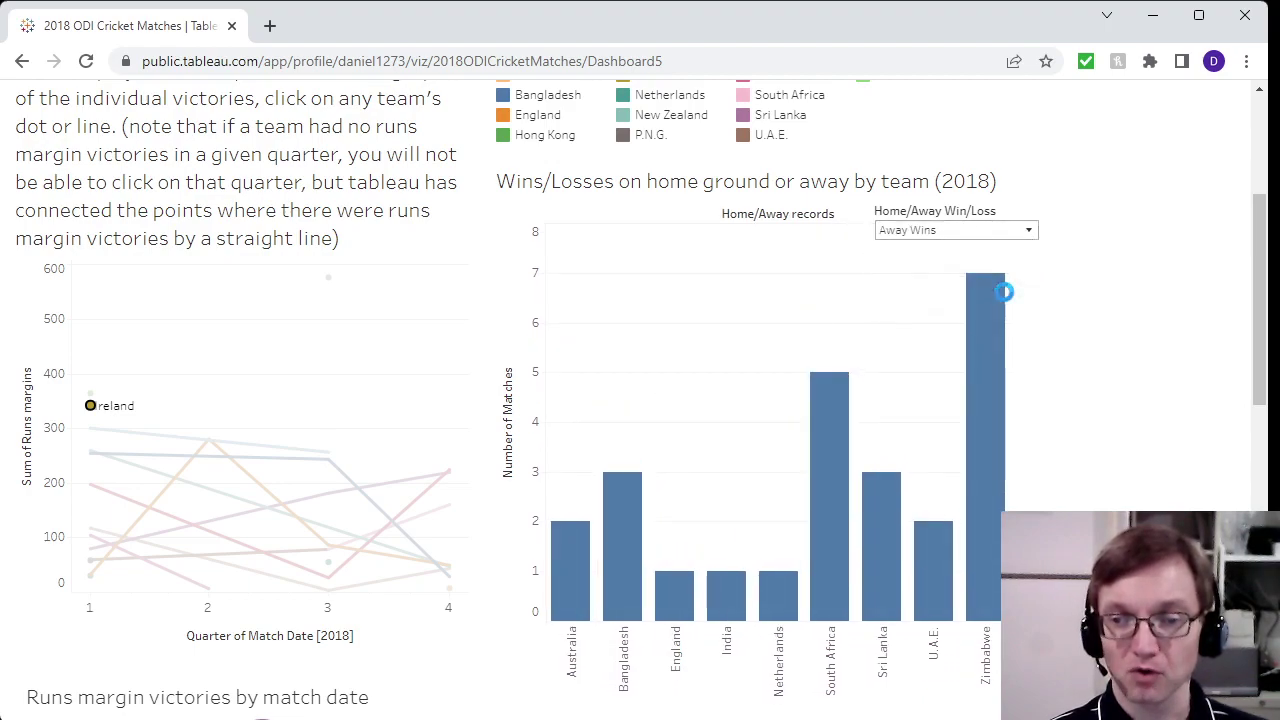
{"action": "left_click", "coordinate": [1030, 233]}
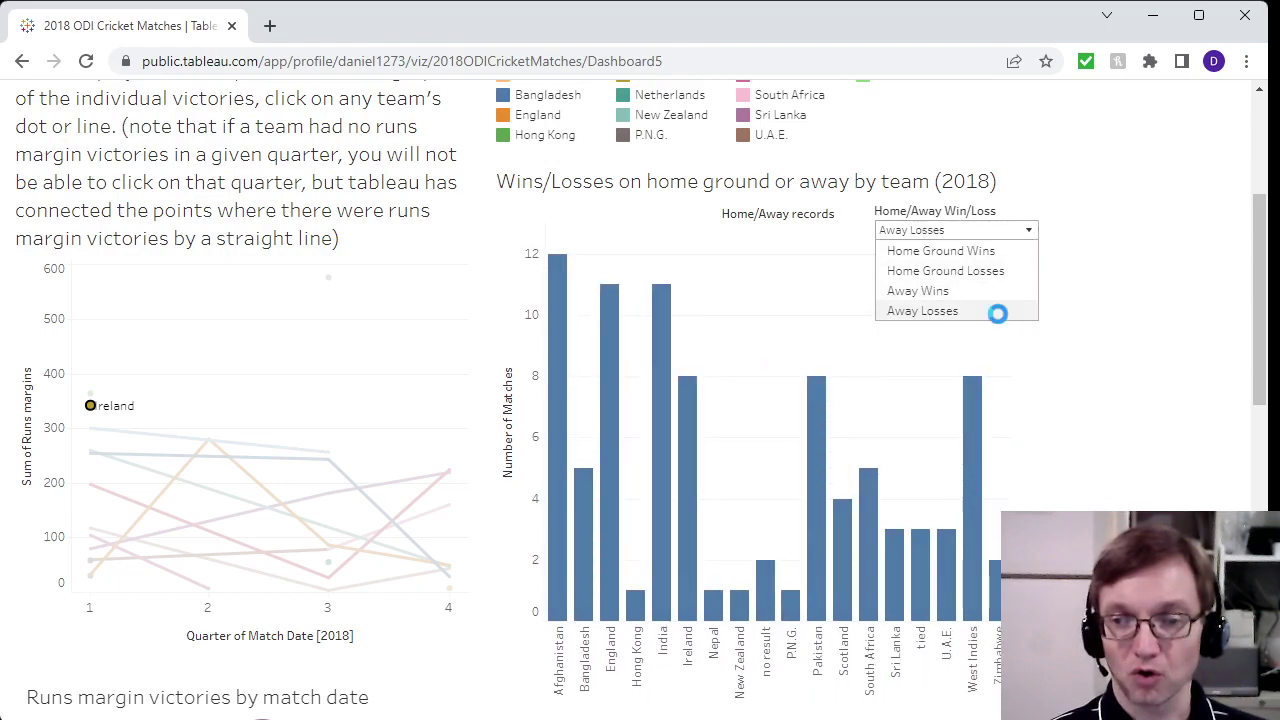
{"action": "left_click", "coordinate": [960, 311]}
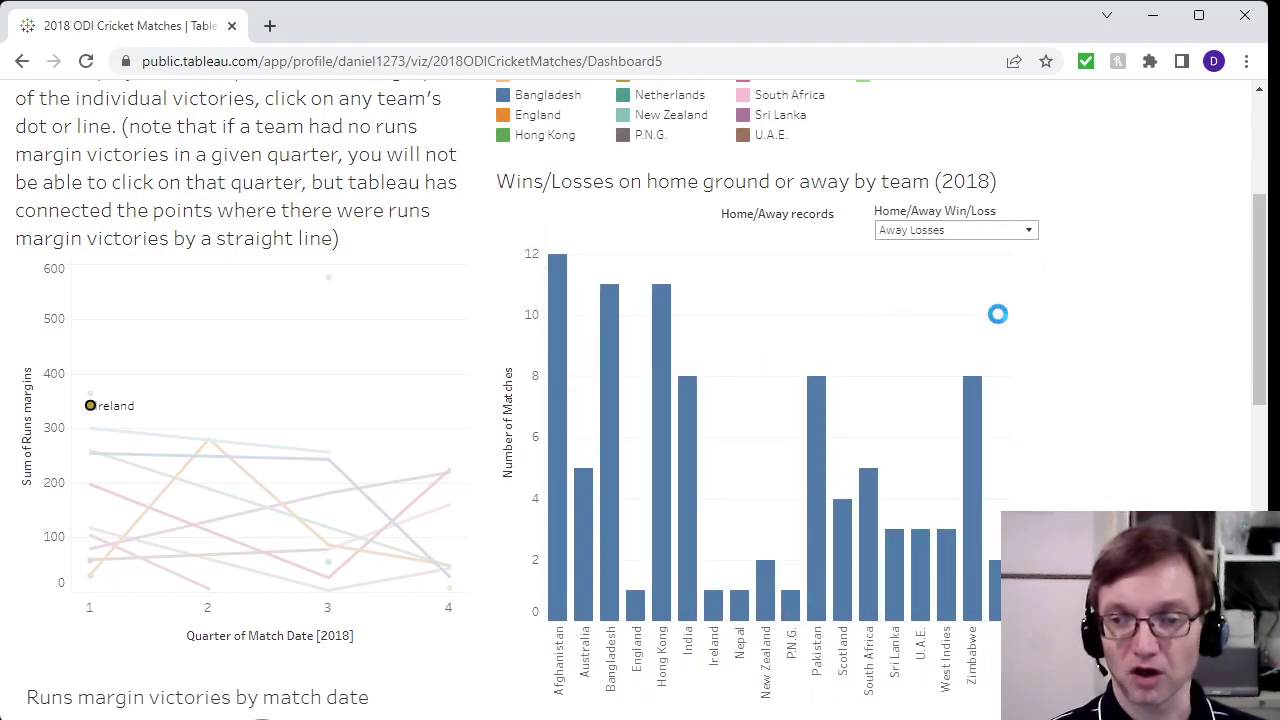
Set Home/Away Win/Loss to Home Ground Losses and inspect the match counts of individual team bars, including England's.
{"action": "left_click", "coordinate": [1030, 231]}
{"action": "left_click", "coordinate": [1006, 270]}
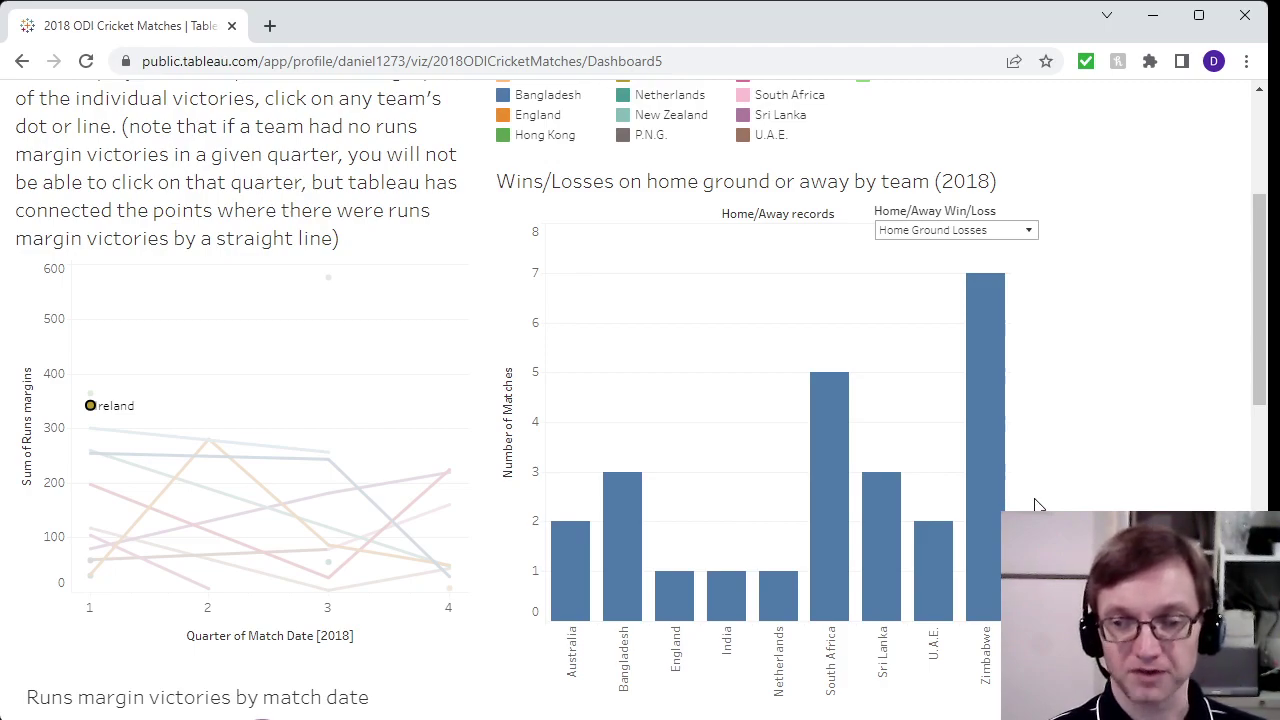
{"action": "mouse_move", "coordinate": [745, 602]}
{"action": "mouse_move", "coordinate": [687, 603]}
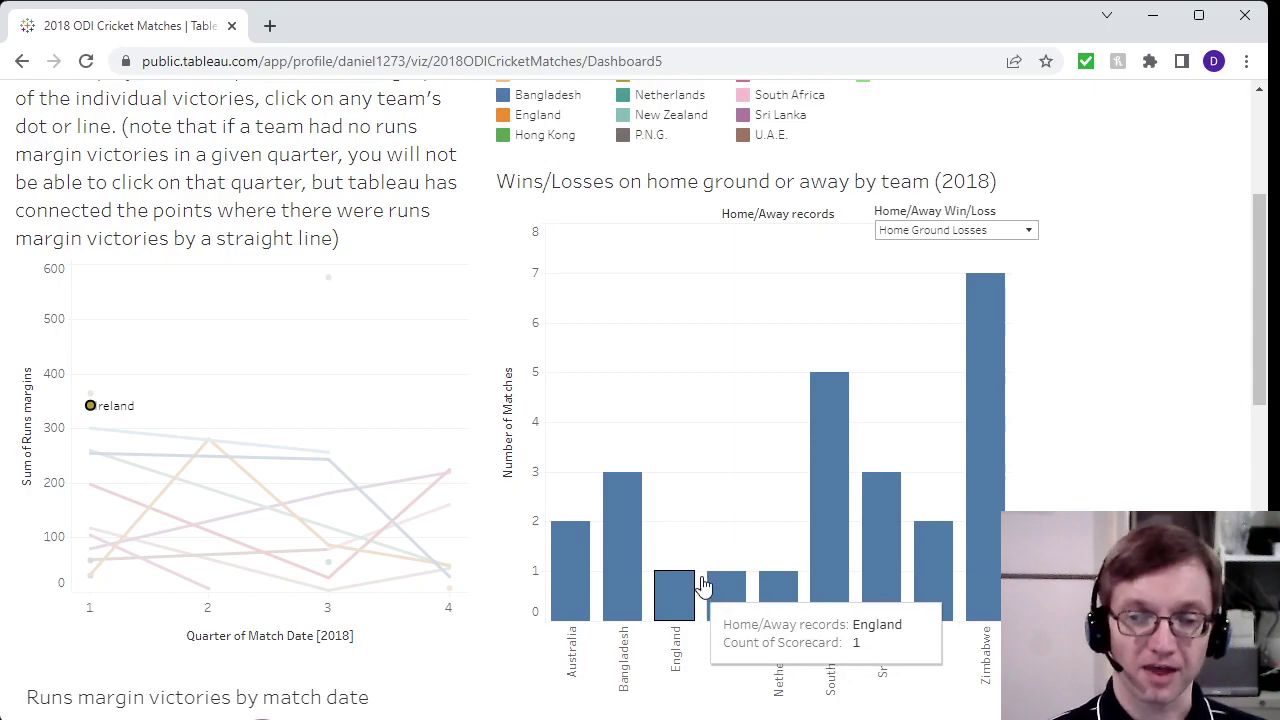
{"action": "mouse_move", "coordinate": [900, 545]}
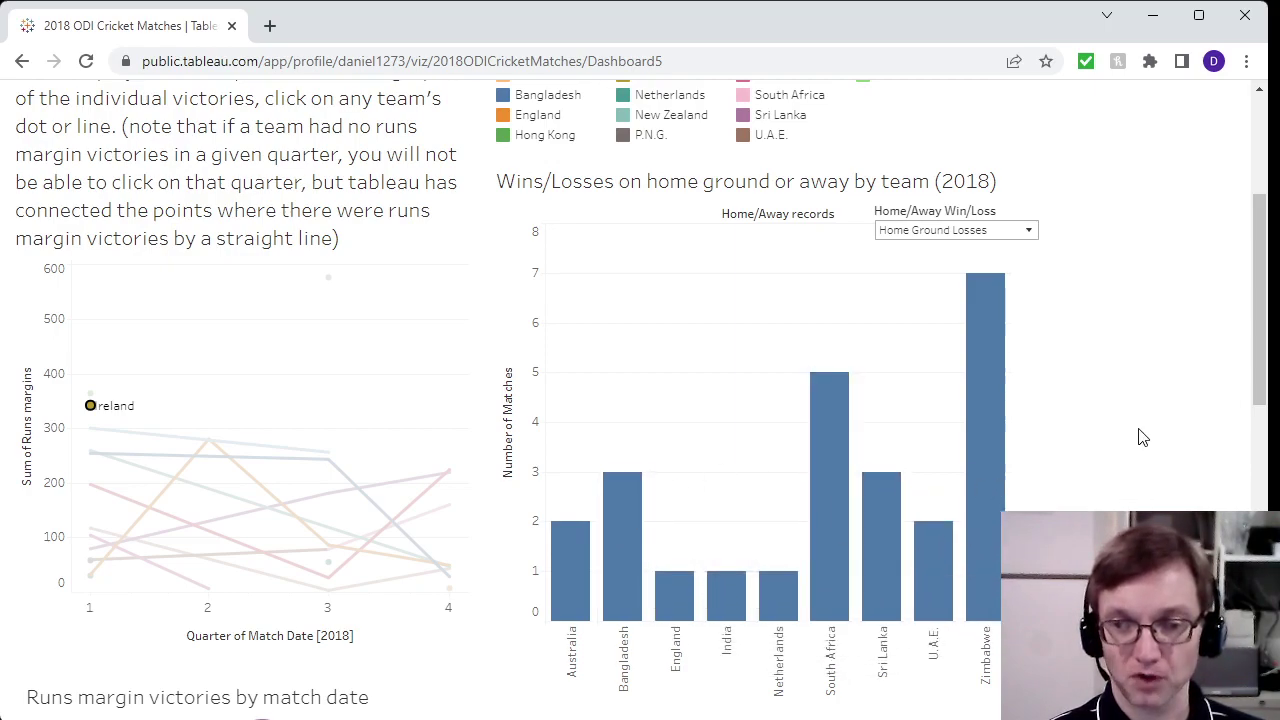
Show southern Africa close up on the Map of team wins and inspect the marks for Zimbabwe and South Africa.
{"action": "scroll", "coordinate": [1143, 437], "scroll_direction": "down", "scroll_amount": 6}
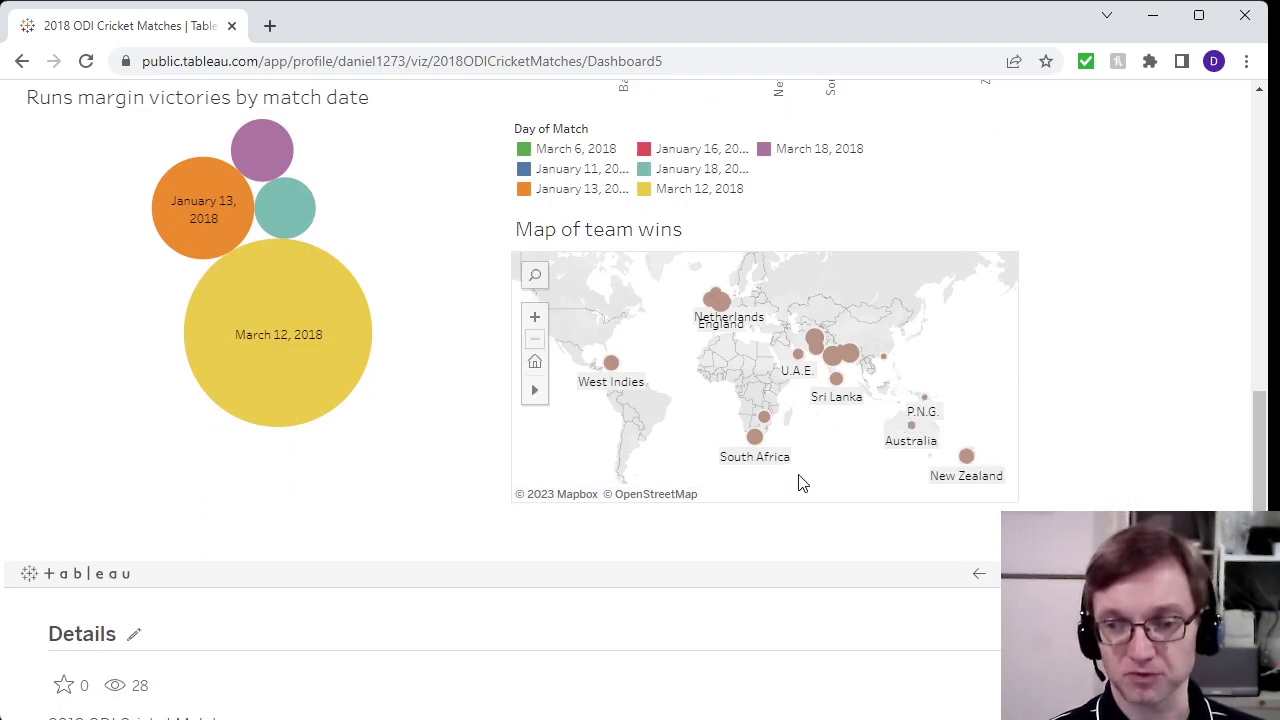
{"action": "scroll", "coordinate": [806, 446], "scroll_direction": "up", "scroll_amount": 3}
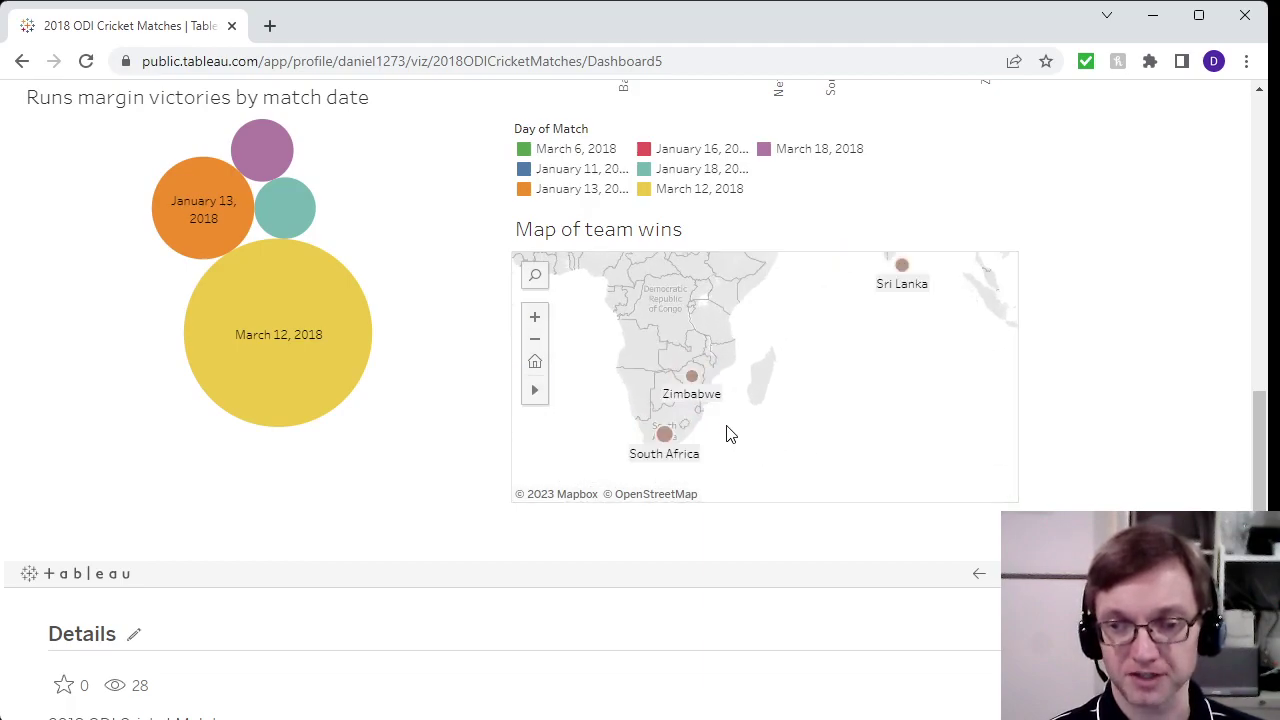
{"action": "mouse_move", "coordinate": [686, 380]}
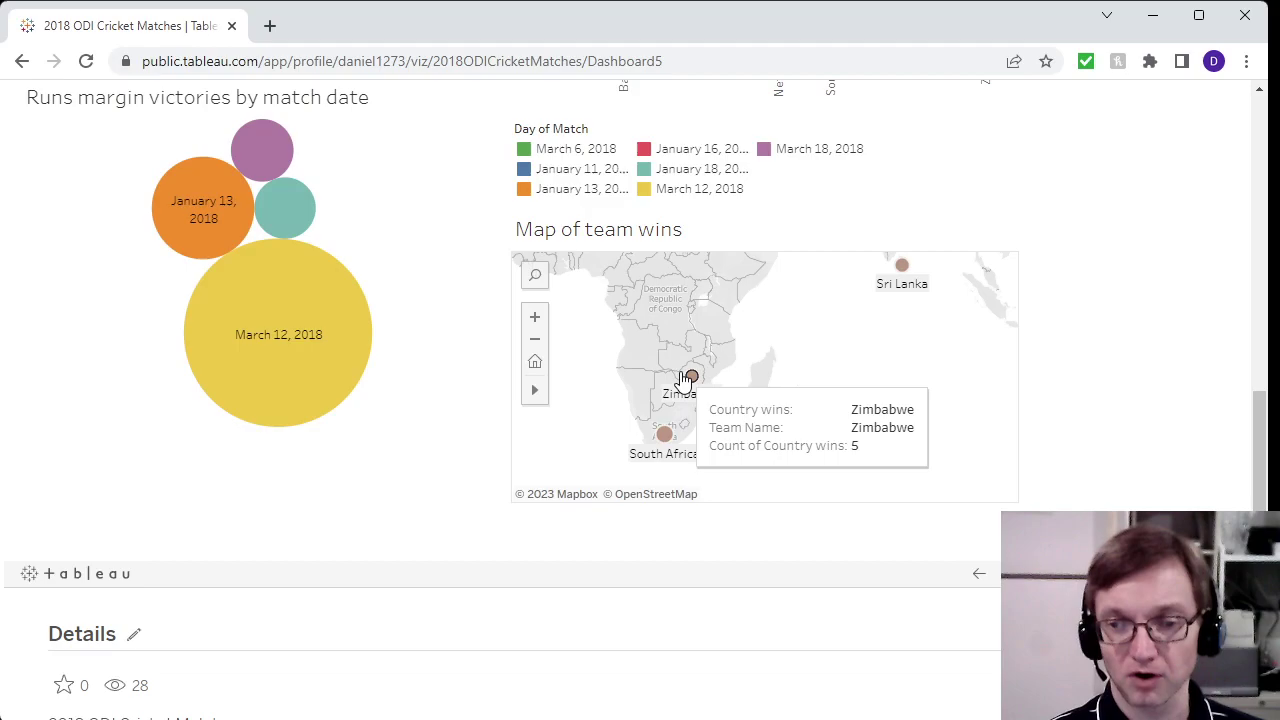
{"action": "mouse_move", "coordinate": [664, 436]}
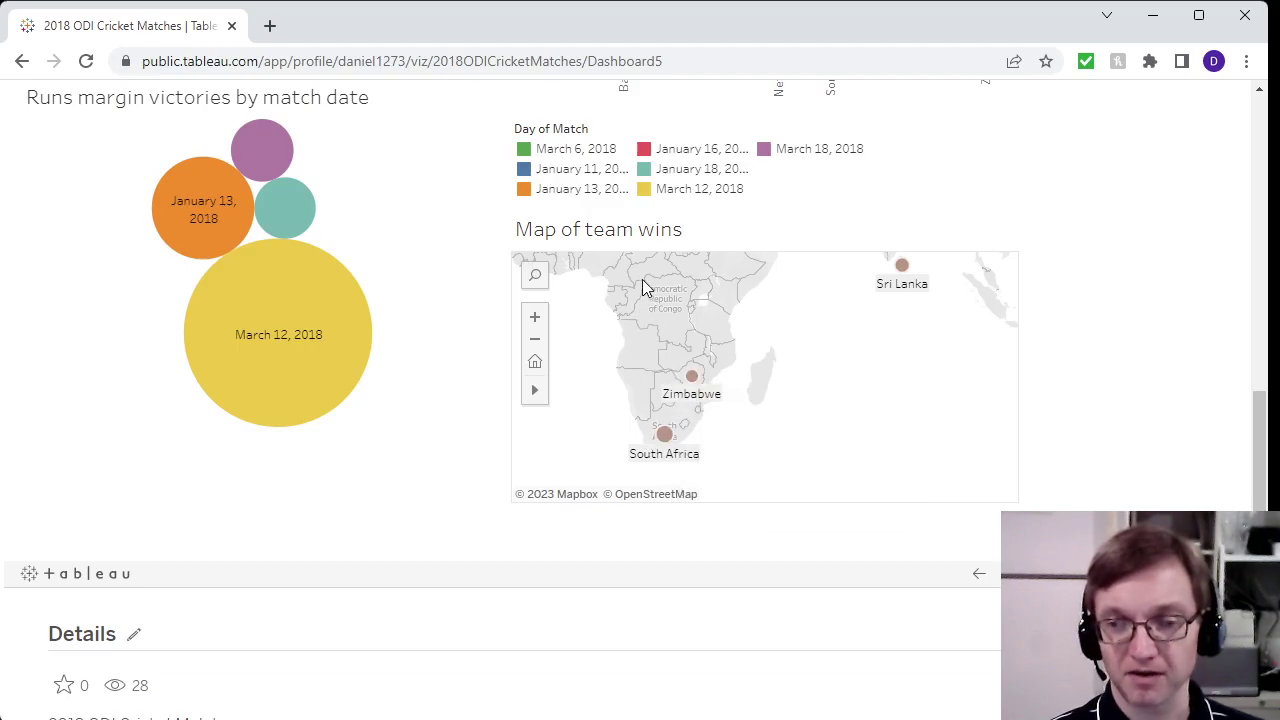
Bring South Asia into close view on the Map of team wins and examine marks such as India and Sri Lanka.
{"action": "left_click_drag", "start_coordinate": [658, 297], "coordinate": [519, 478]}
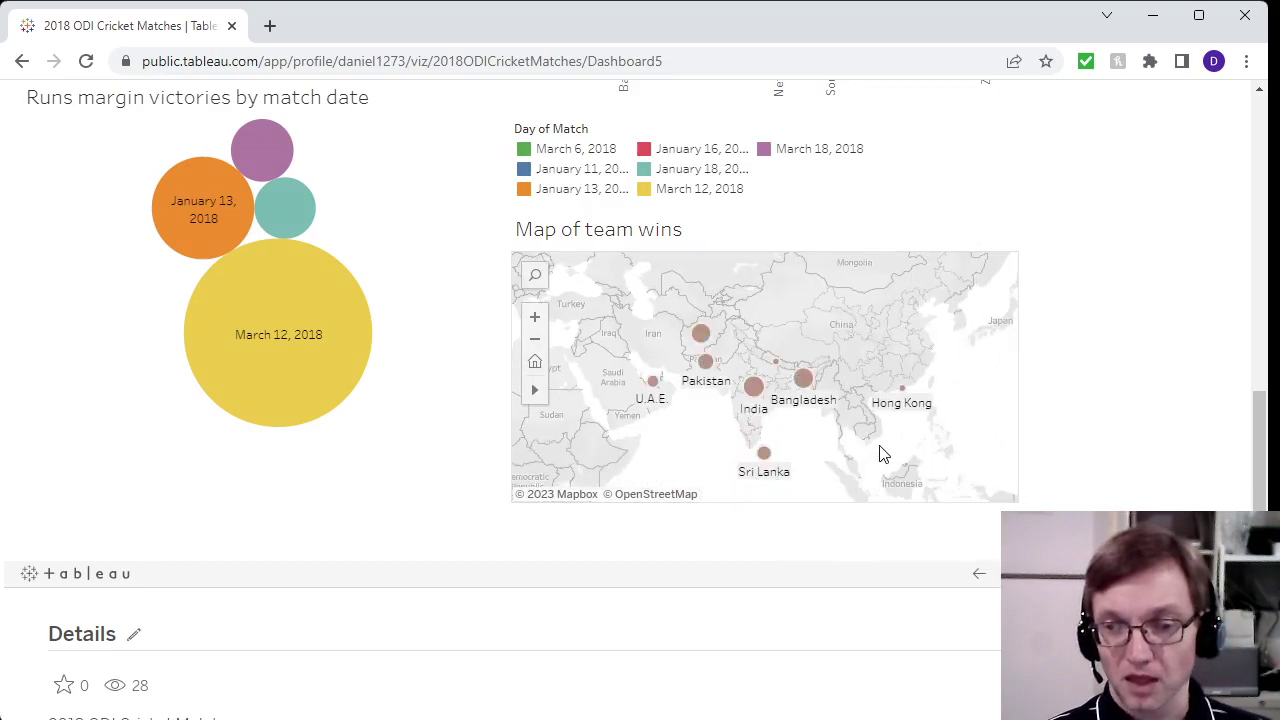
{"action": "scroll", "coordinate": [757, 458], "scroll_direction": "up", "scroll_amount": 2}
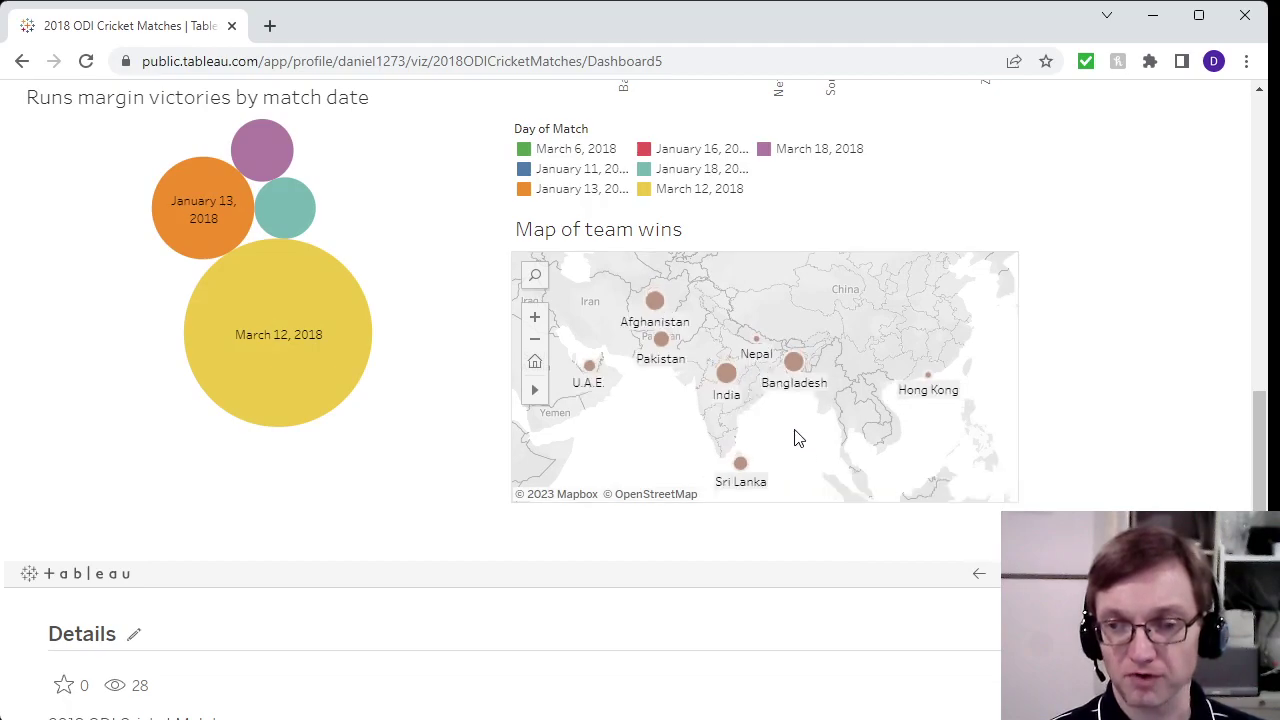
{"action": "mouse_move", "coordinate": [737, 402]}
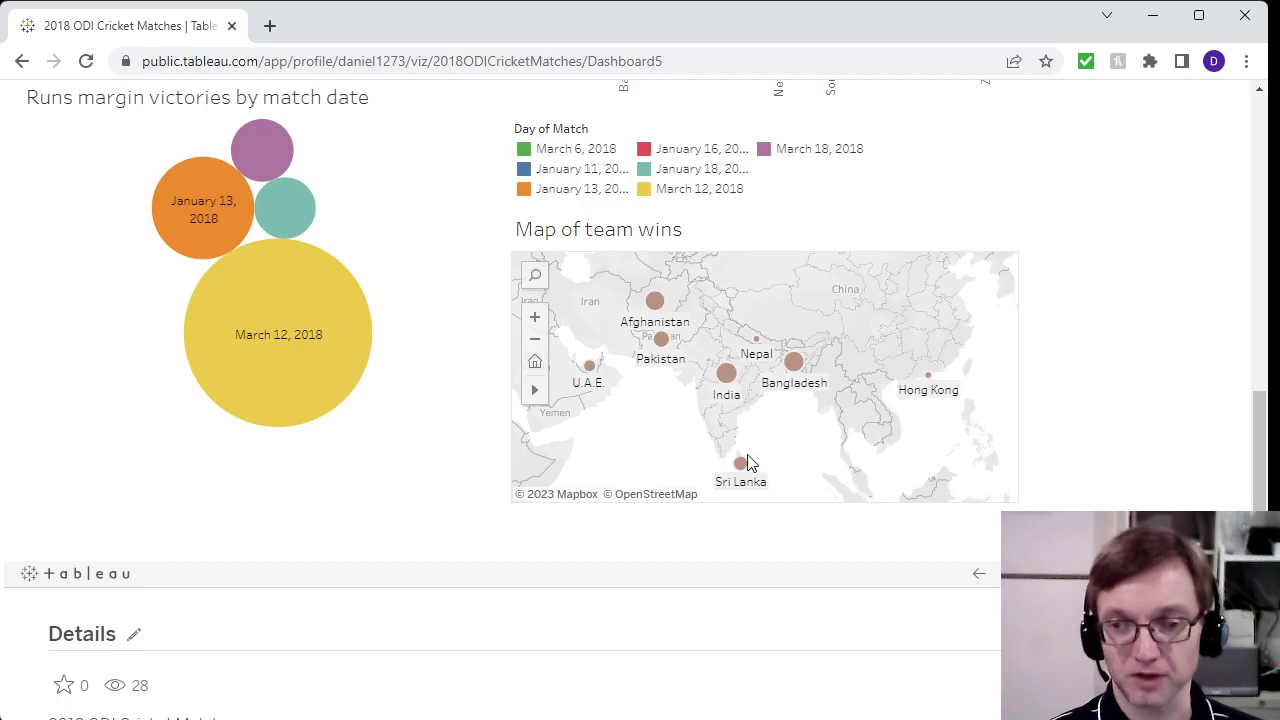
Bring Australia, P.N.G. and New Zealand into view on the Map of team wins and compare their marks.
{"action": "left_click_drag", "start_coordinate": [982, 478], "coordinate": [608, 240]}
{"action": "scroll", "coordinate": [751, 431], "scroll_direction": "down", "scroll_amount": 2}
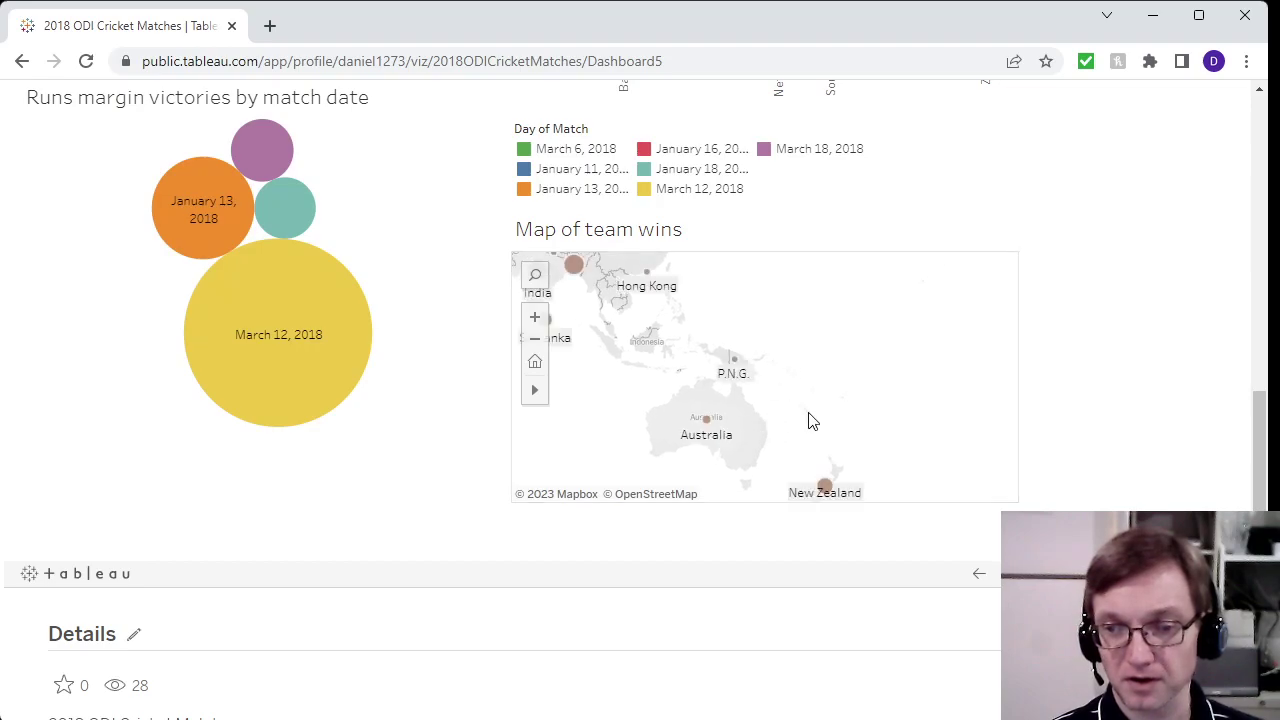
{"action": "left_click_drag", "start_coordinate": [806, 414], "coordinate": [808, 386]}
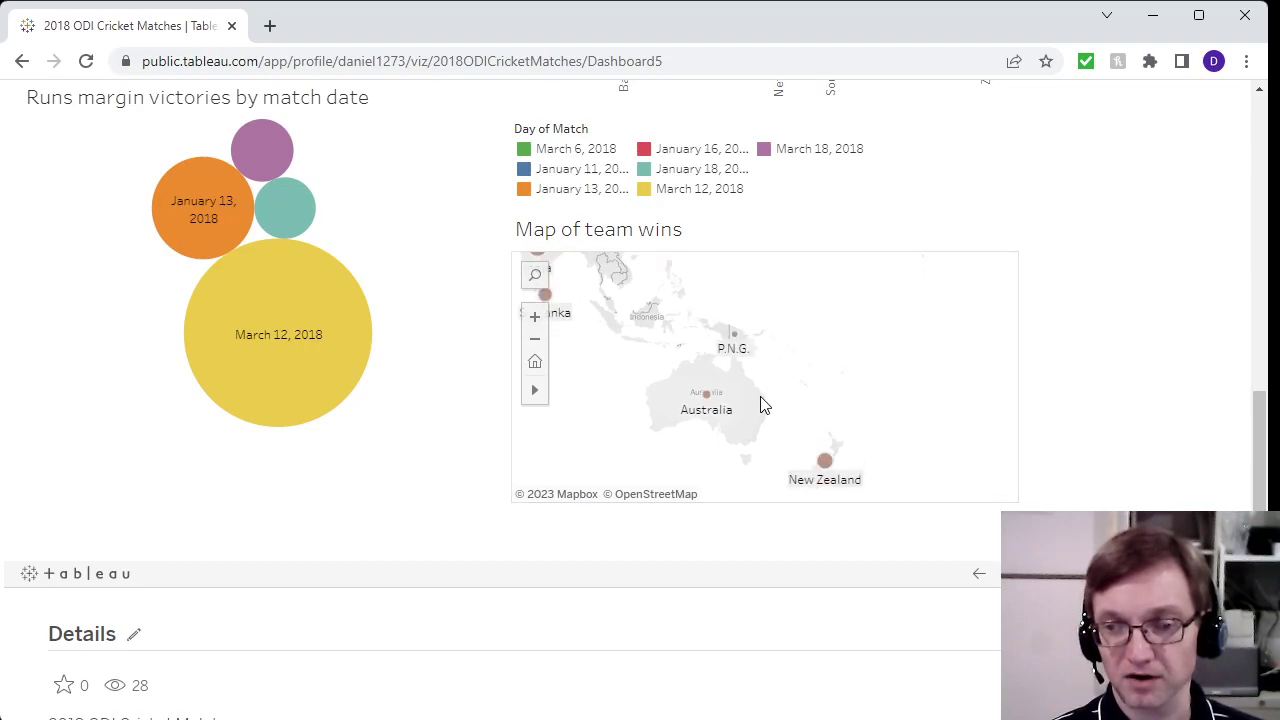
{"action": "scroll", "coordinate": [762, 403], "scroll_direction": "down", "scroll_amount": 1}
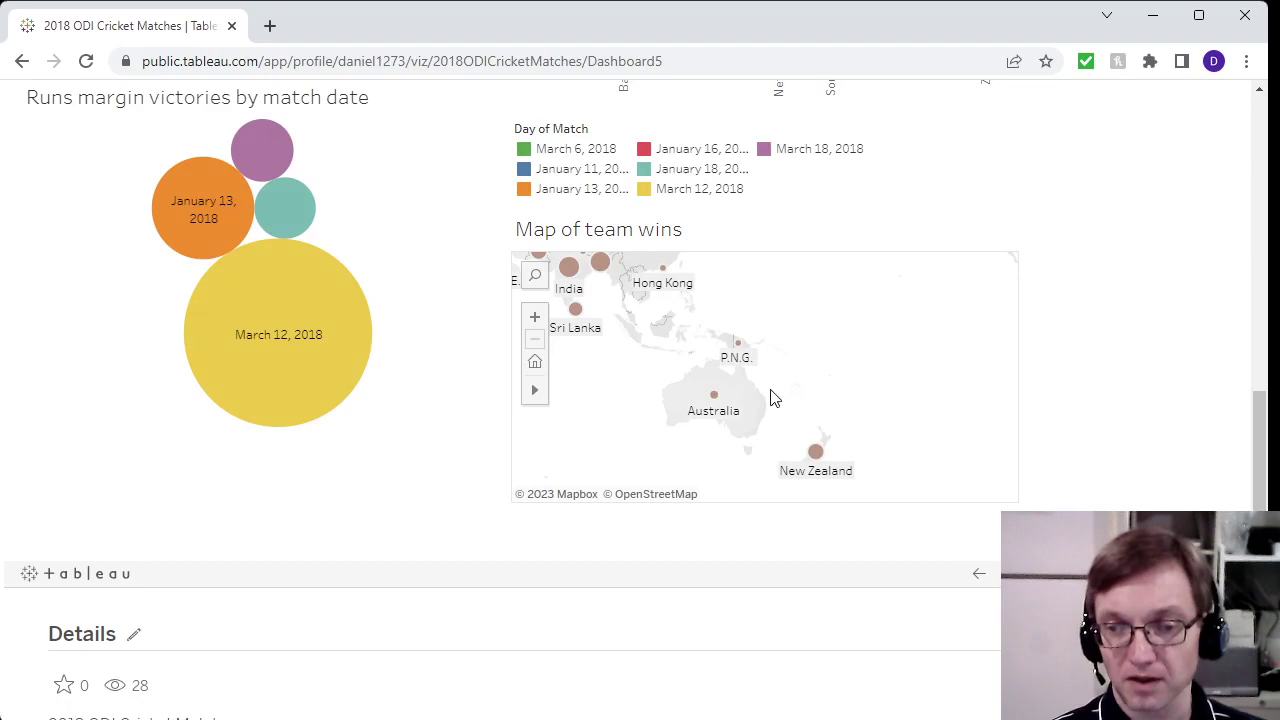
Bring the British Isles and the Netherlands into close view on the Map of team wins and examine their marks.
{"action": "left_click_drag", "start_coordinate": [623, 343], "coordinate": [970, 563]}
{"action": "scroll", "coordinate": [722, 423], "scroll_direction": "up", "scroll_amount": 4}
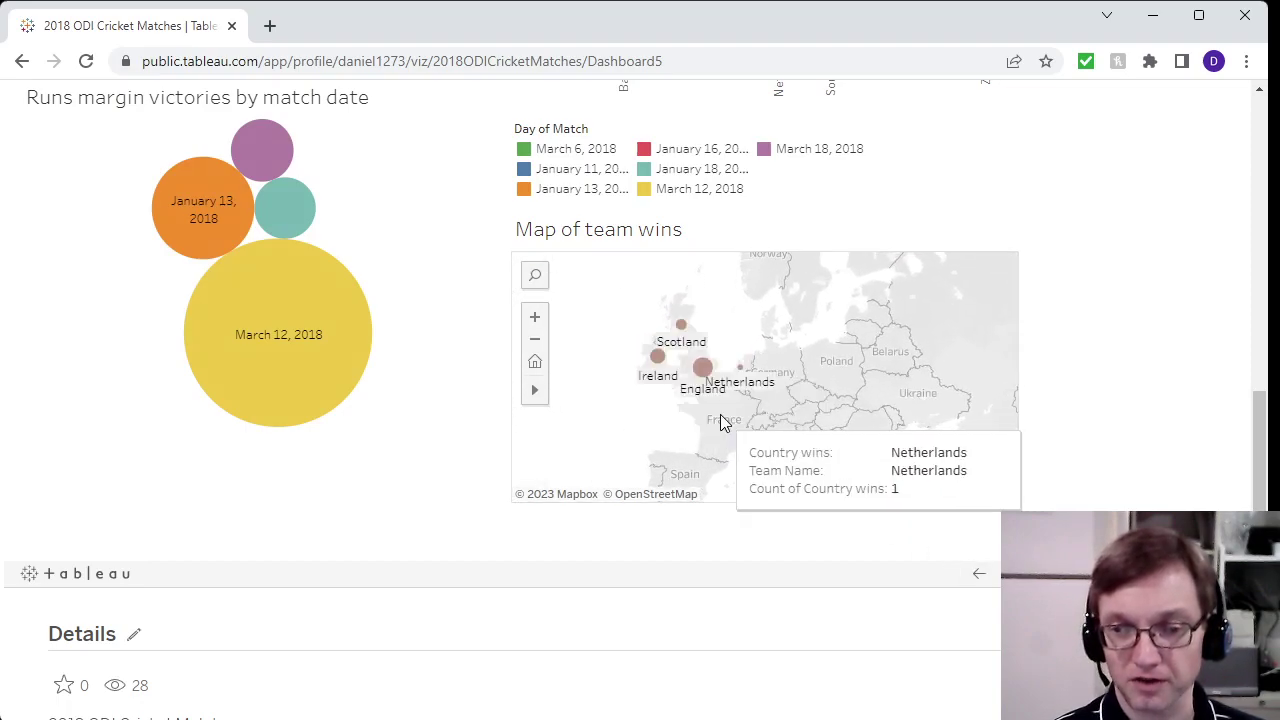
{"action": "scroll", "coordinate": [719, 414], "scroll_direction": "up", "scroll_amount": 2}
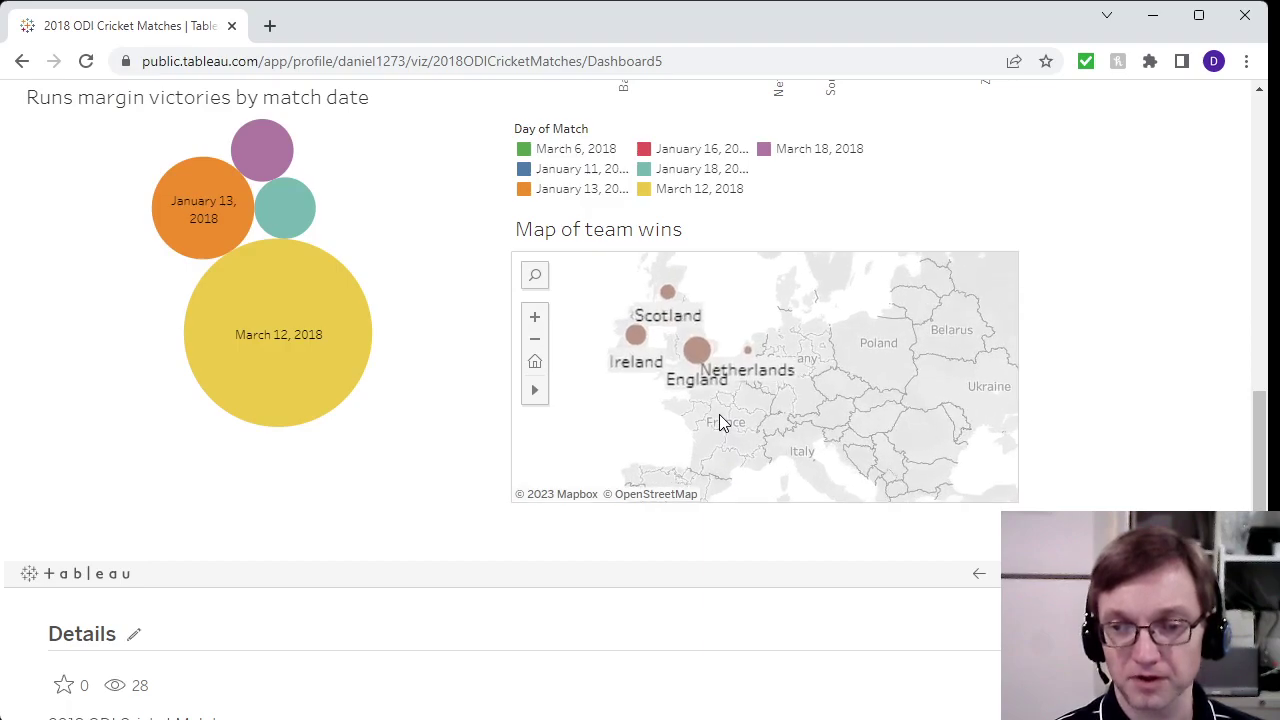
{"action": "scroll", "coordinate": [689, 420], "scroll_direction": "up", "scroll_amount": 1}
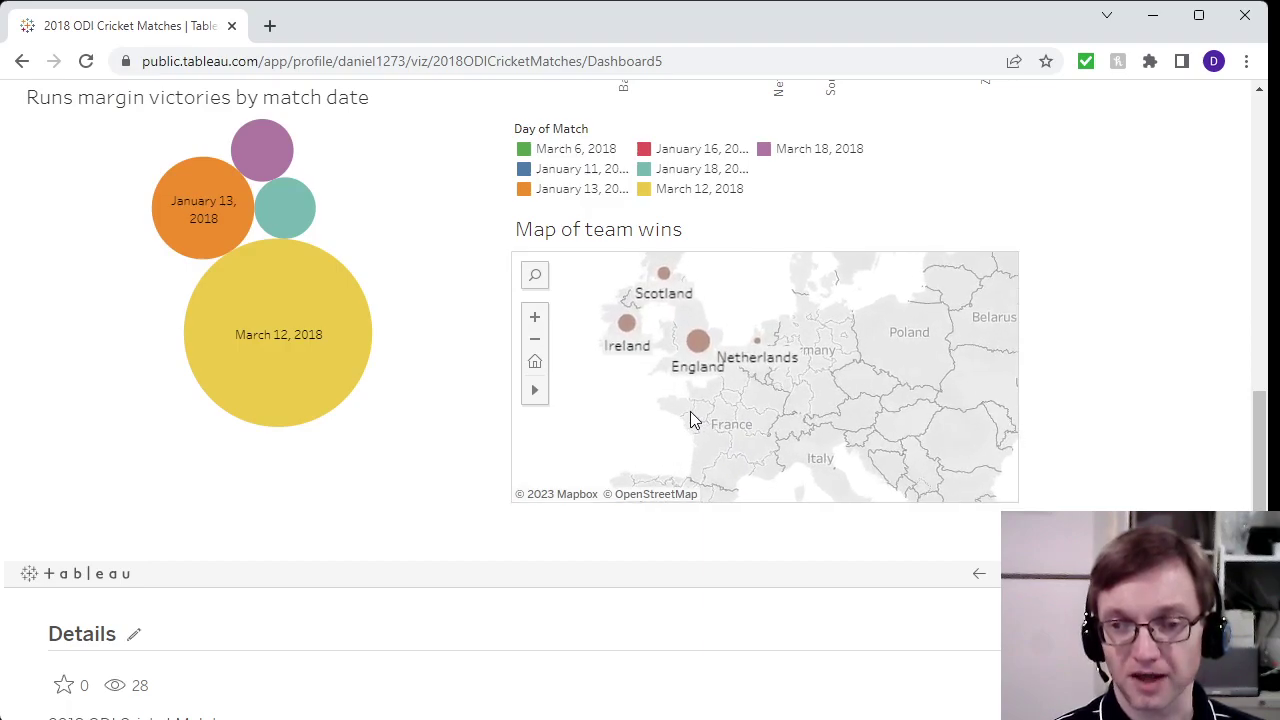
{"action": "left_click_drag", "start_coordinate": [676, 444], "coordinate": [694, 491]}
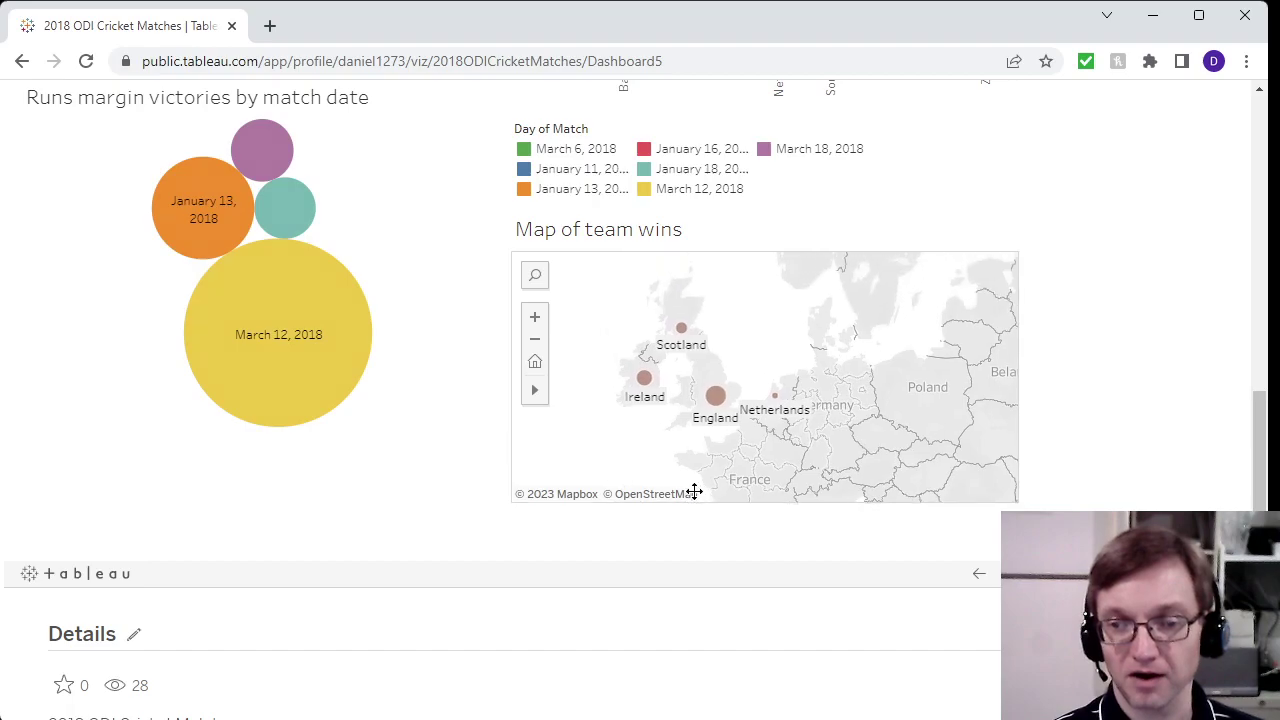
Bring the Caribbean into view on the Map of team wins and examine the West Indies mark.
{"action": "left_click_drag", "start_coordinate": [597, 471], "coordinate": [990, 190]}
{"action": "left_click_drag", "start_coordinate": [678, 380], "coordinate": [960, 188]}
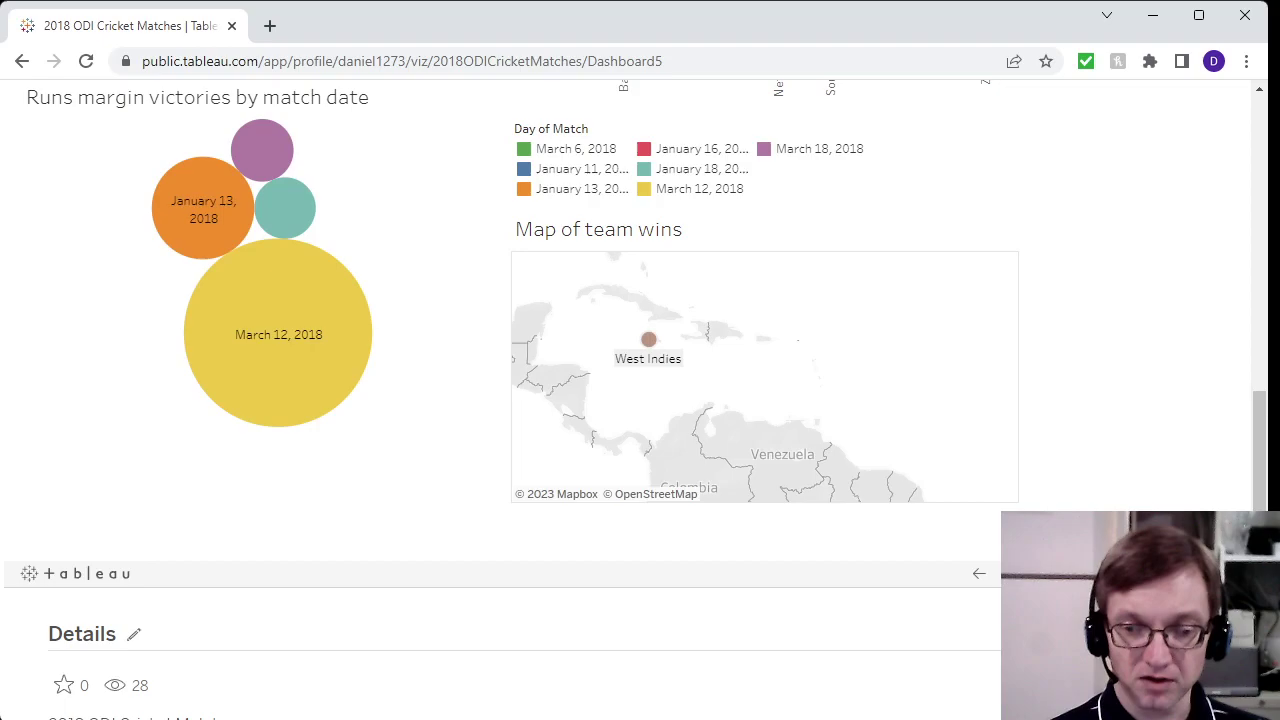
Switch to the workbook in Tableau Desktop and compare Sheet 16's quarterly runs margin graph with Sheet 17's match-date bubbles.
{"action": "key", "text": "alt+Tab"}
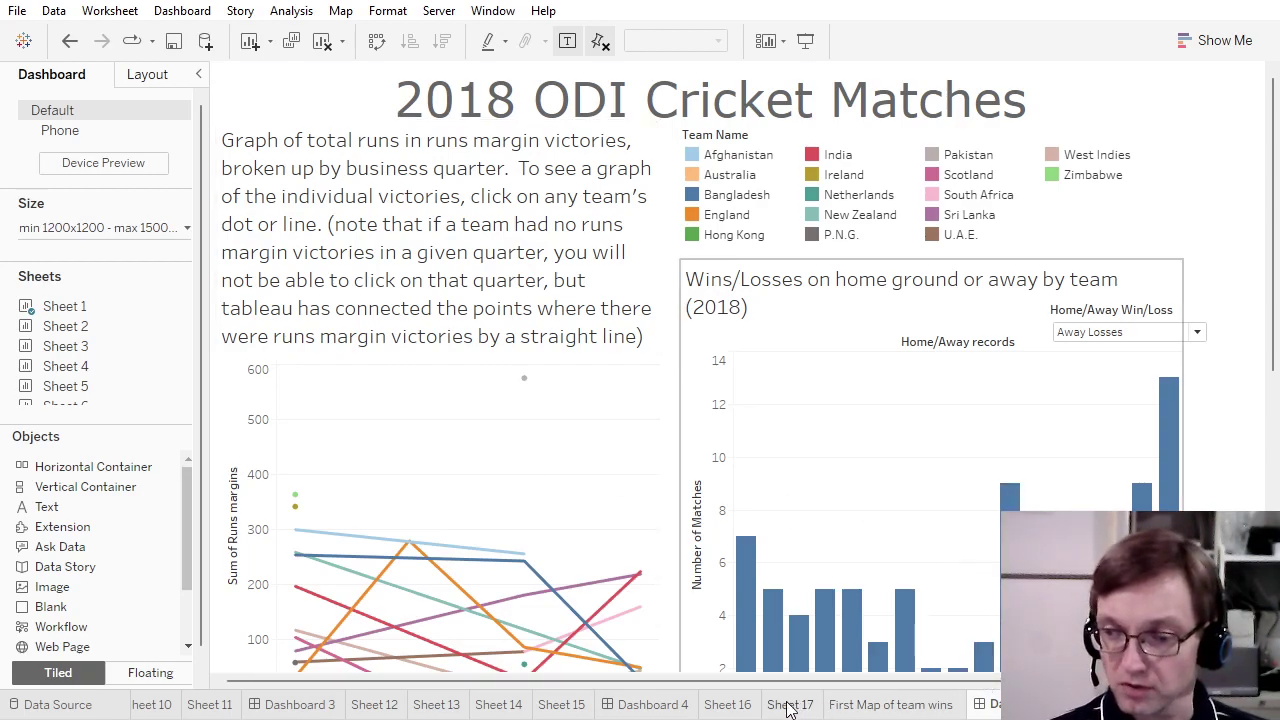
{"action": "left_click", "coordinate": [716, 706]}
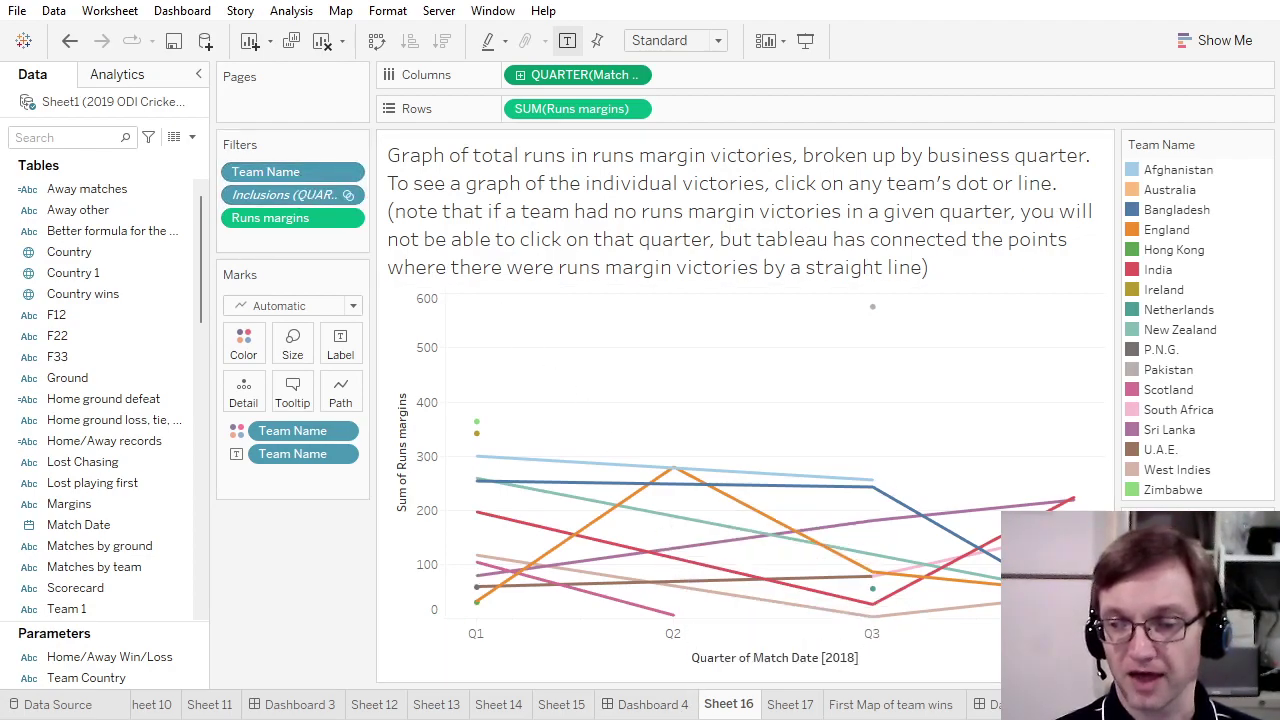
{"action": "left_click", "coordinate": [788, 706]}
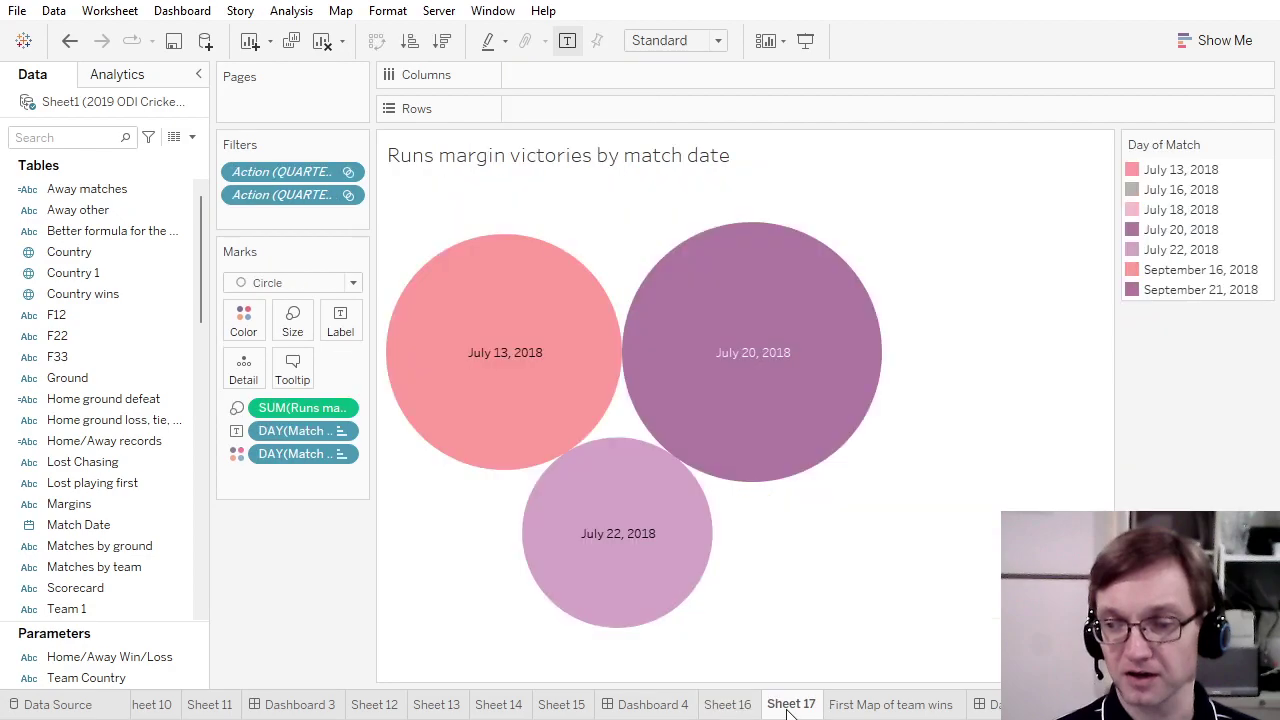
{"action": "left_click", "coordinate": [727, 706]}
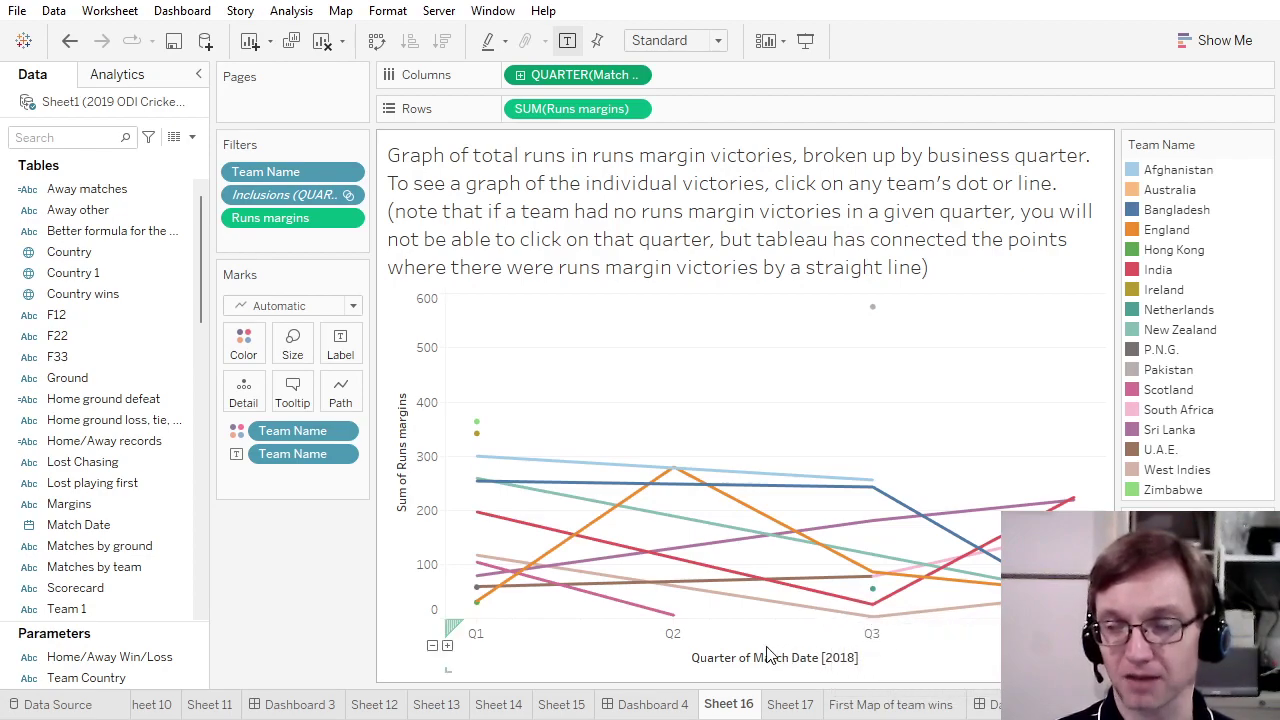
Inspect the runs margins of the July 13, July 20 and July 22, 2018 bubbles on Sheet 17, cross-checking with Sheet 16.
{"action": "left_click", "coordinate": [789, 705]}
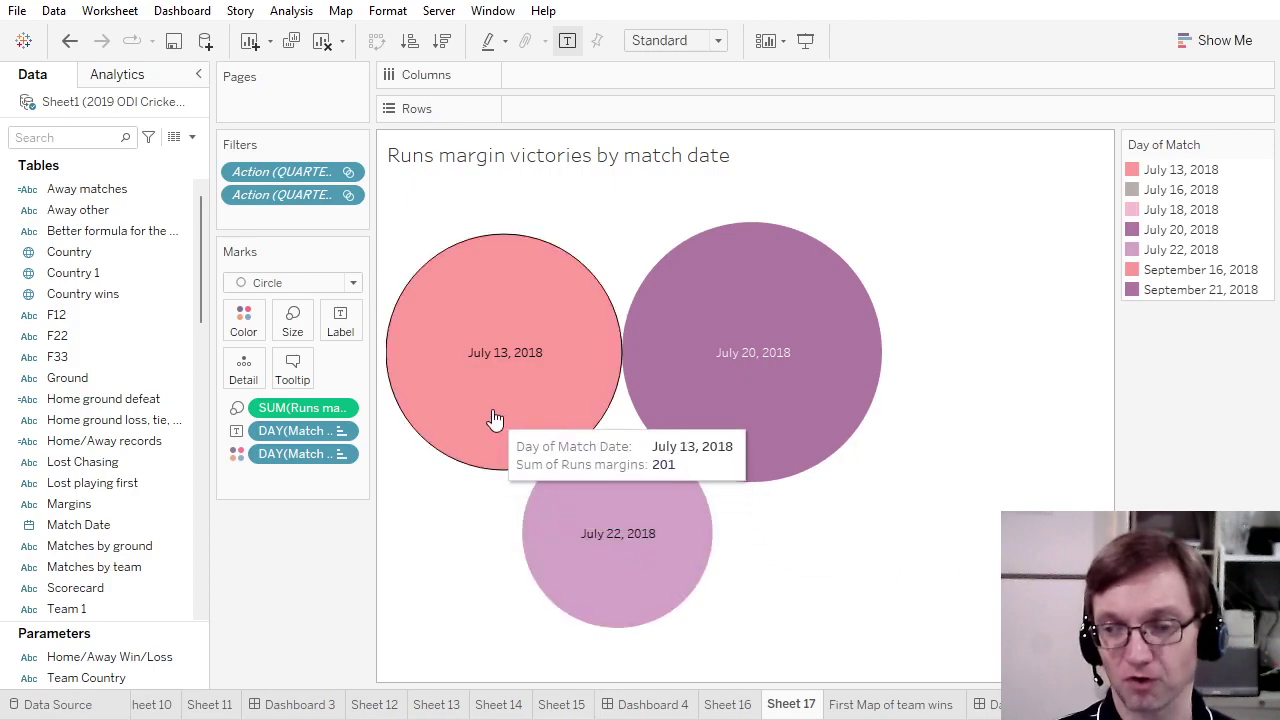
{"action": "mouse_move", "coordinate": [646, 513]}
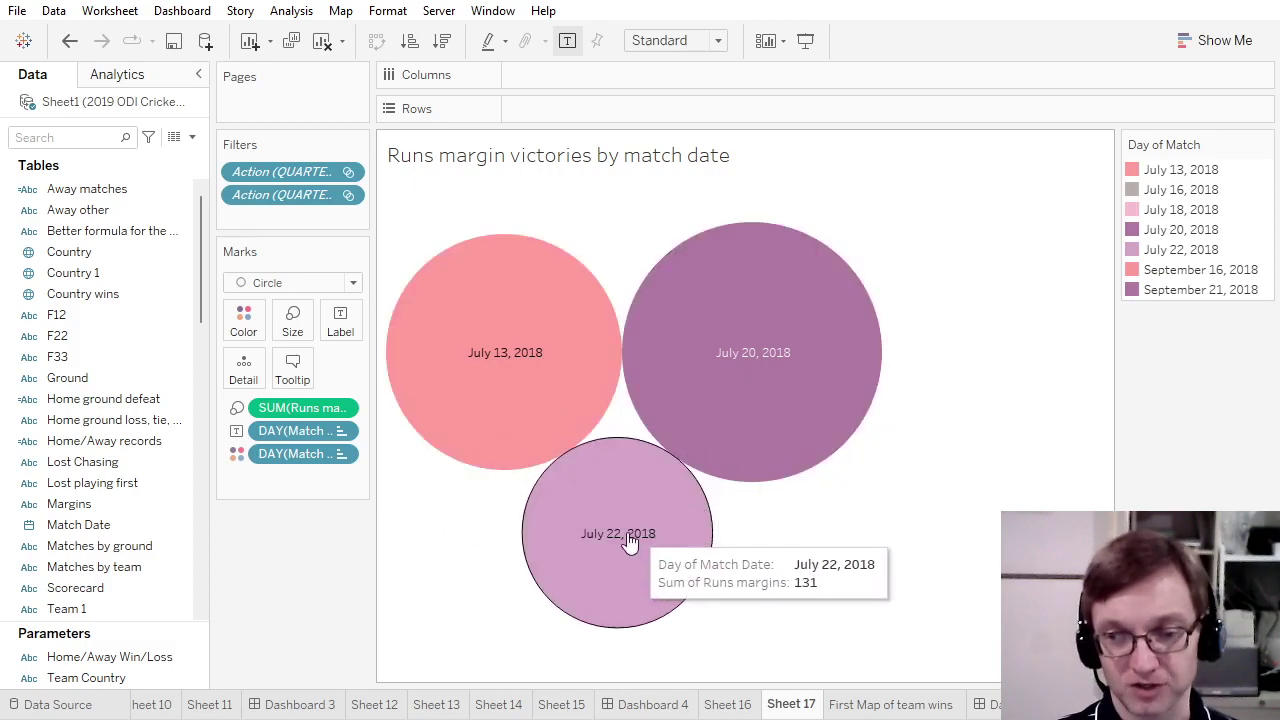
{"action": "mouse_move", "coordinate": [733, 381]}
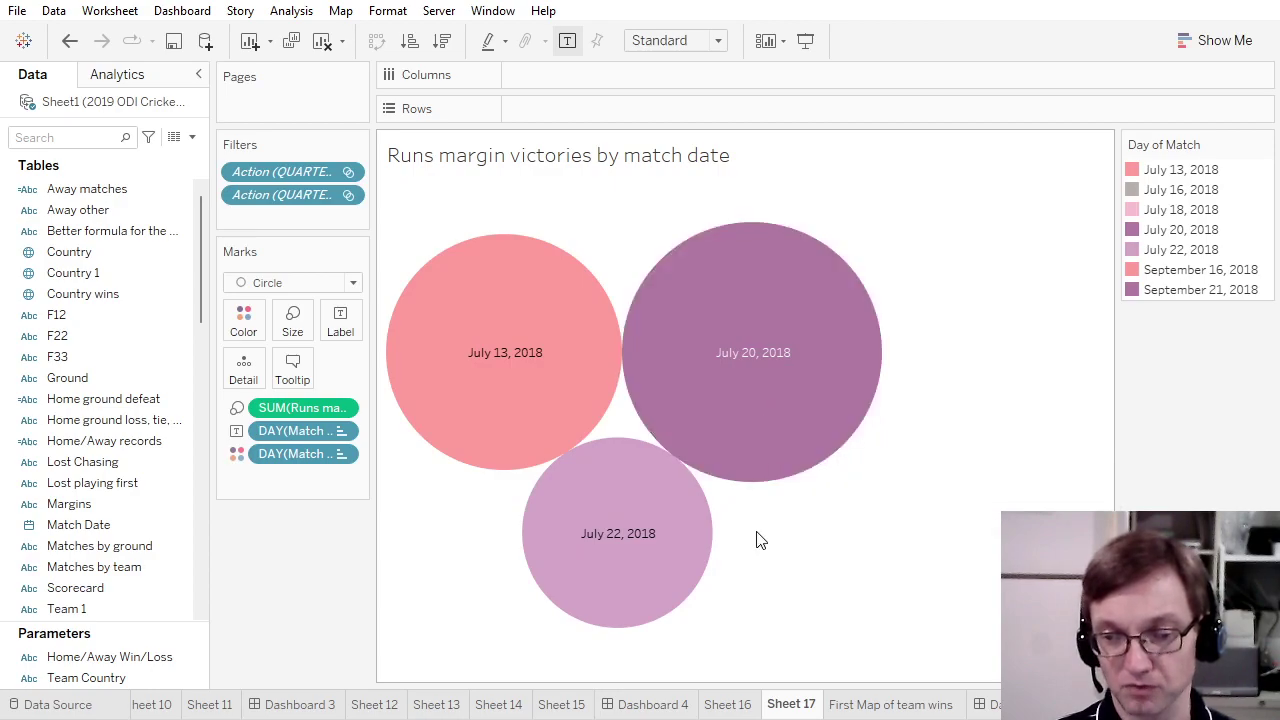
{"action": "mouse_move", "coordinate": [462, 422]}
{"action": "mouse_move", "coordinate": [749, 360]}
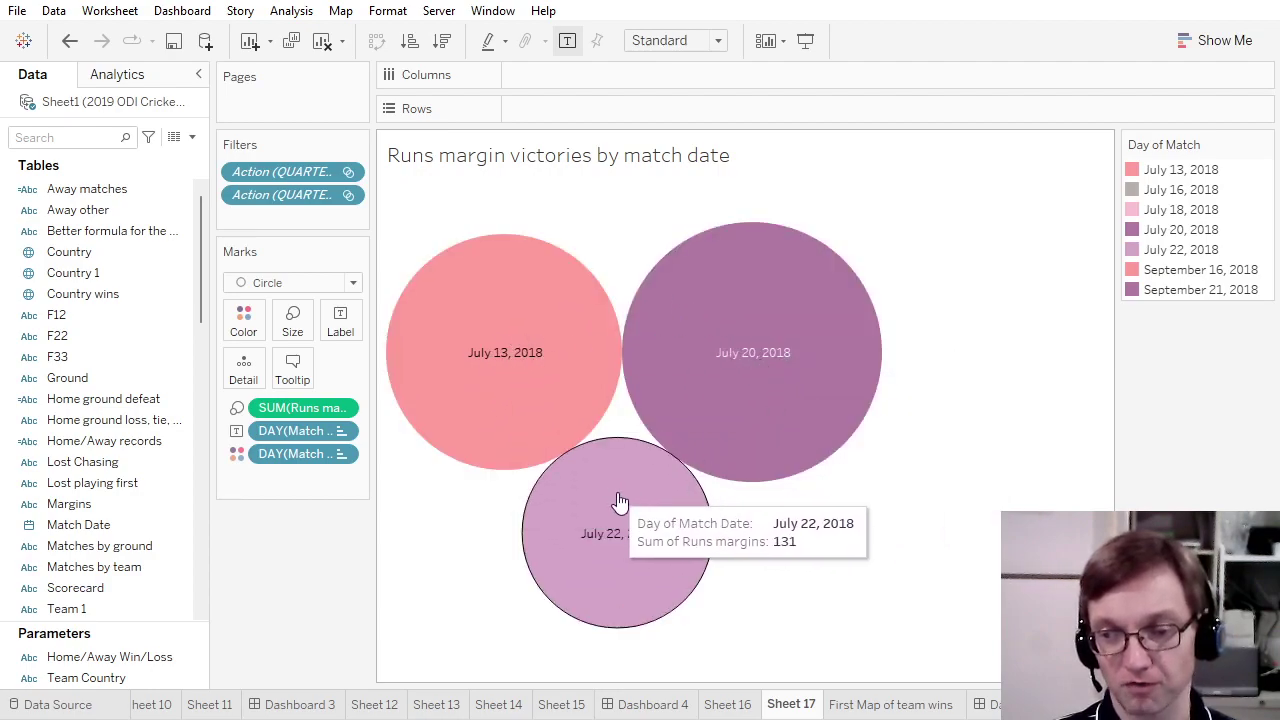
{"action": "left_click", "coordinate": [729, 705]}
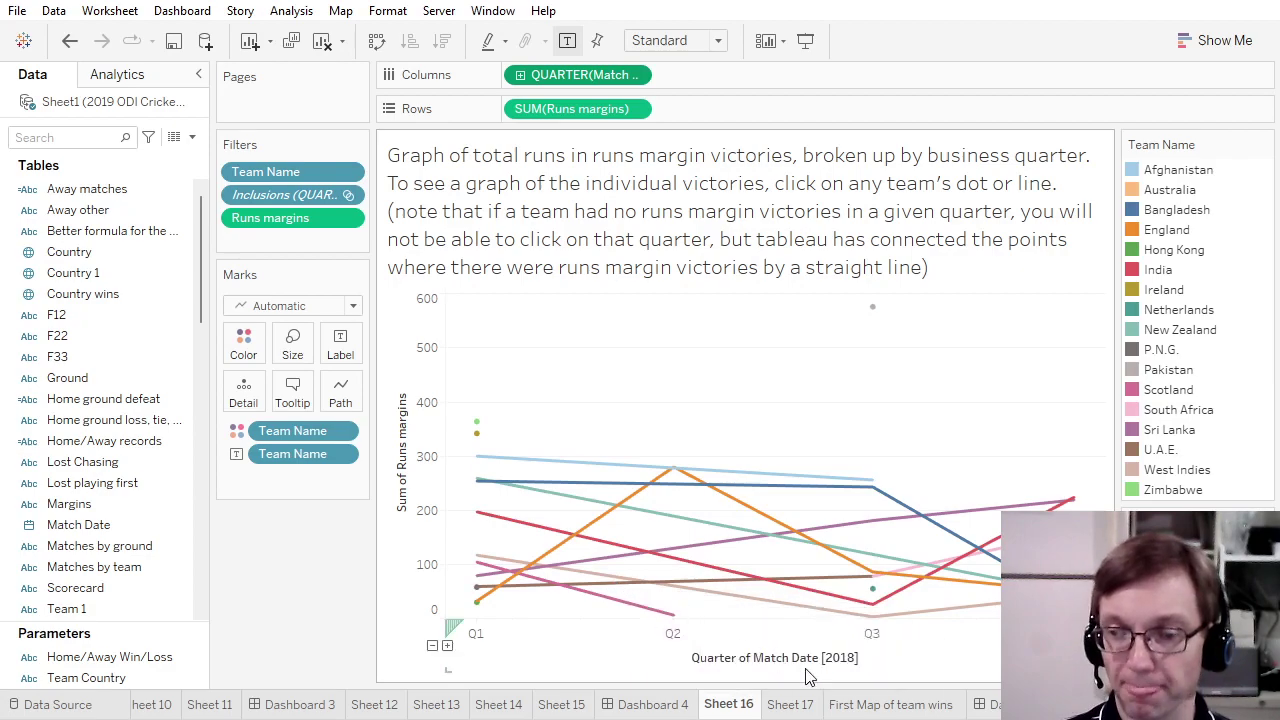
{"action": "left_click", "coordinate": [790, 704]}
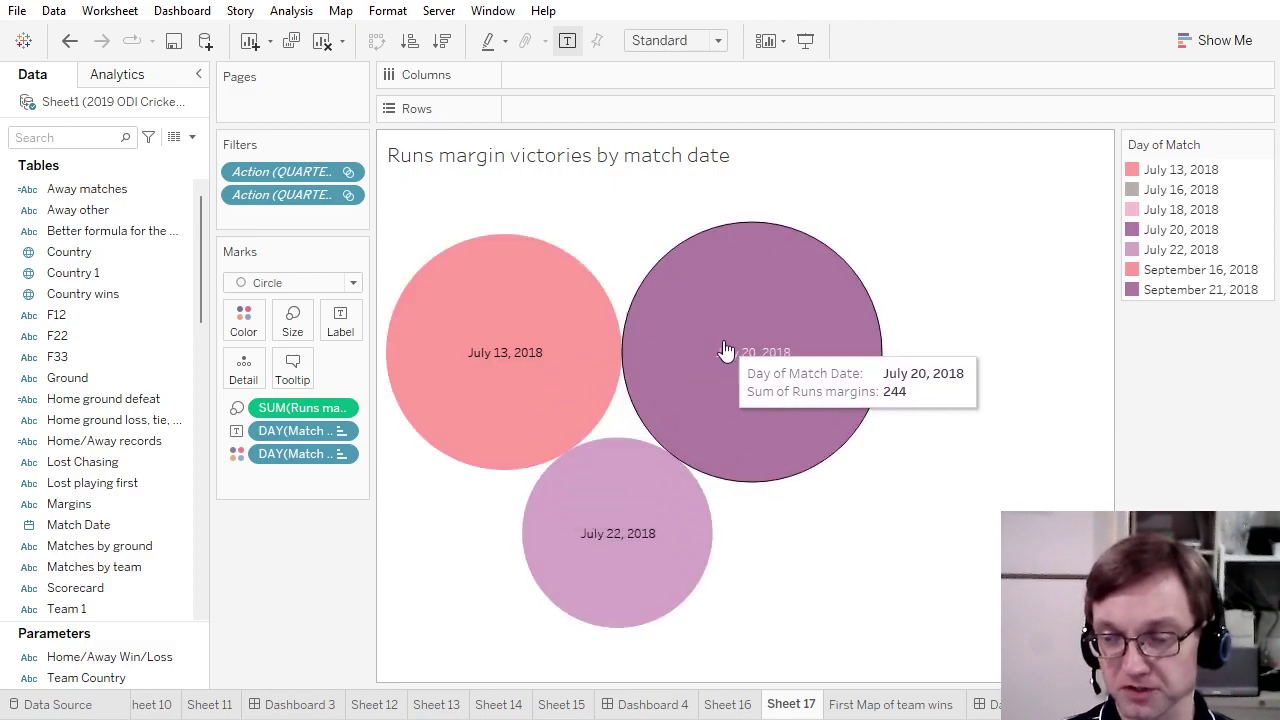
Review the Show Me chart types for Sheet 17 and Sheet 1, and inspect the team bars in Sheet 1's wins/losses chart.
{"action": "left_click", "coordinate": [1214, 50]}
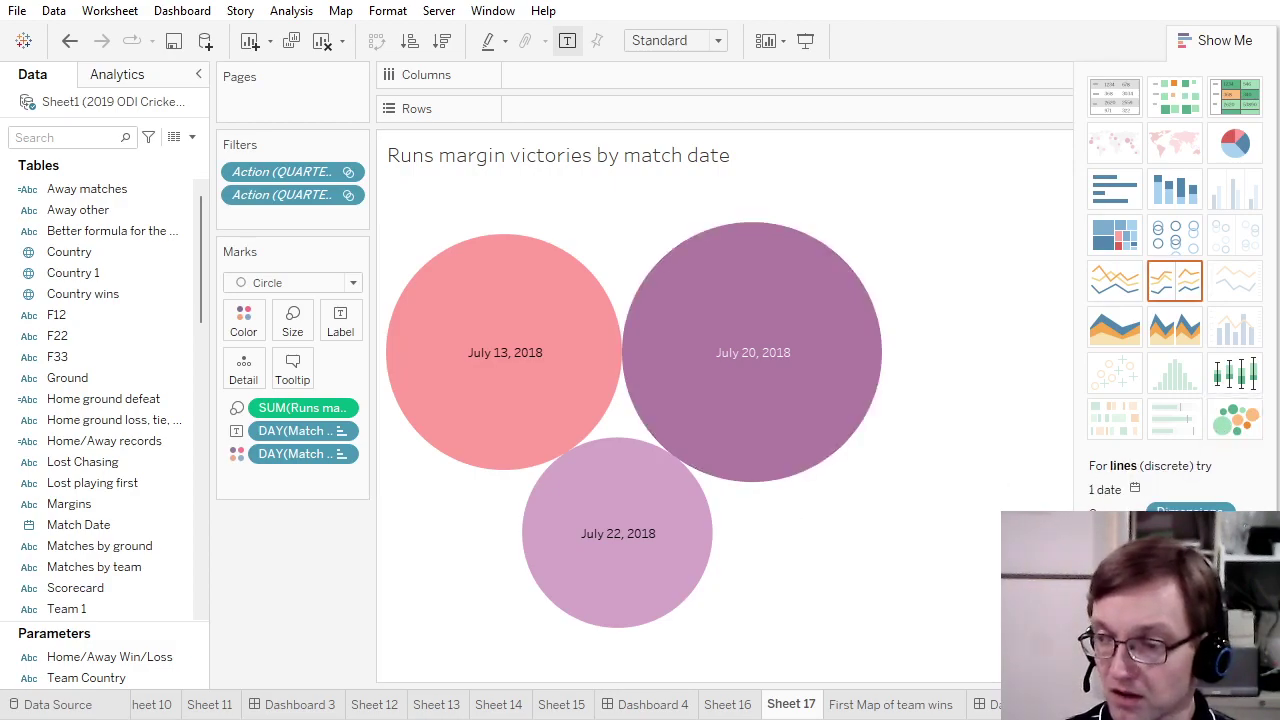
{"action": "left_click", "coordinate": [1135, 705]}
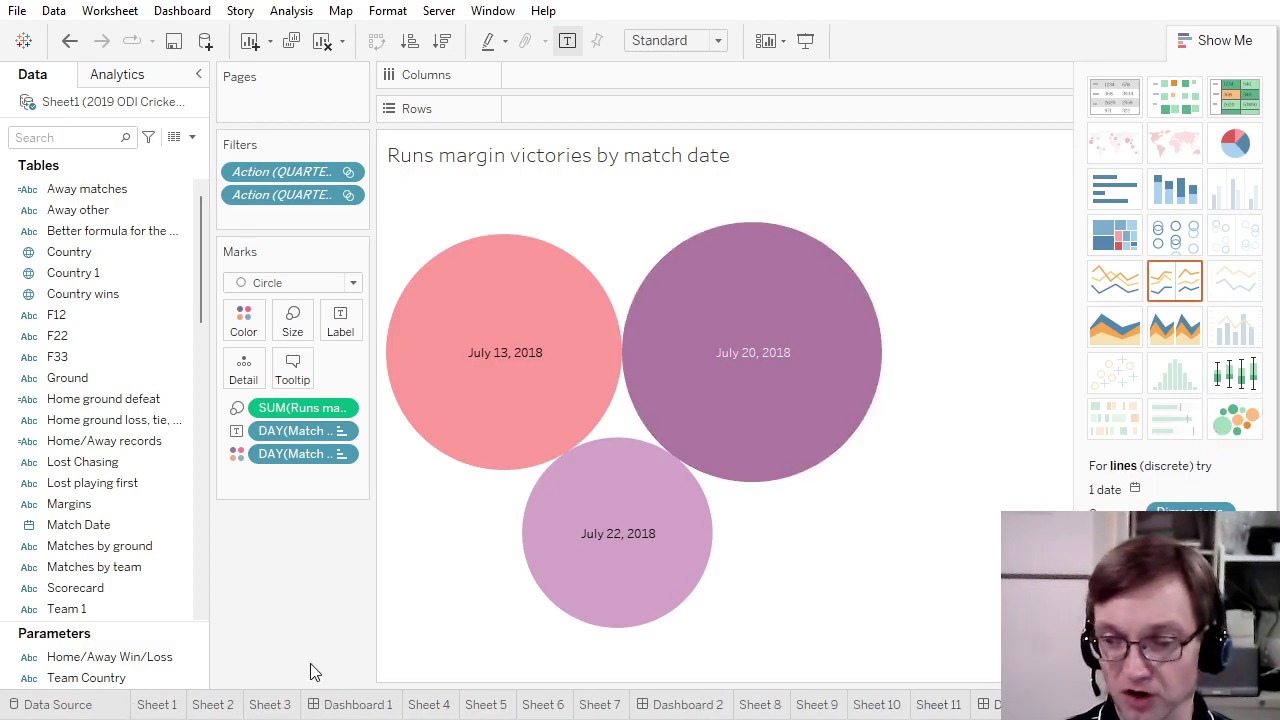
{"action": "left_click", "coordinate": [158, 705]}
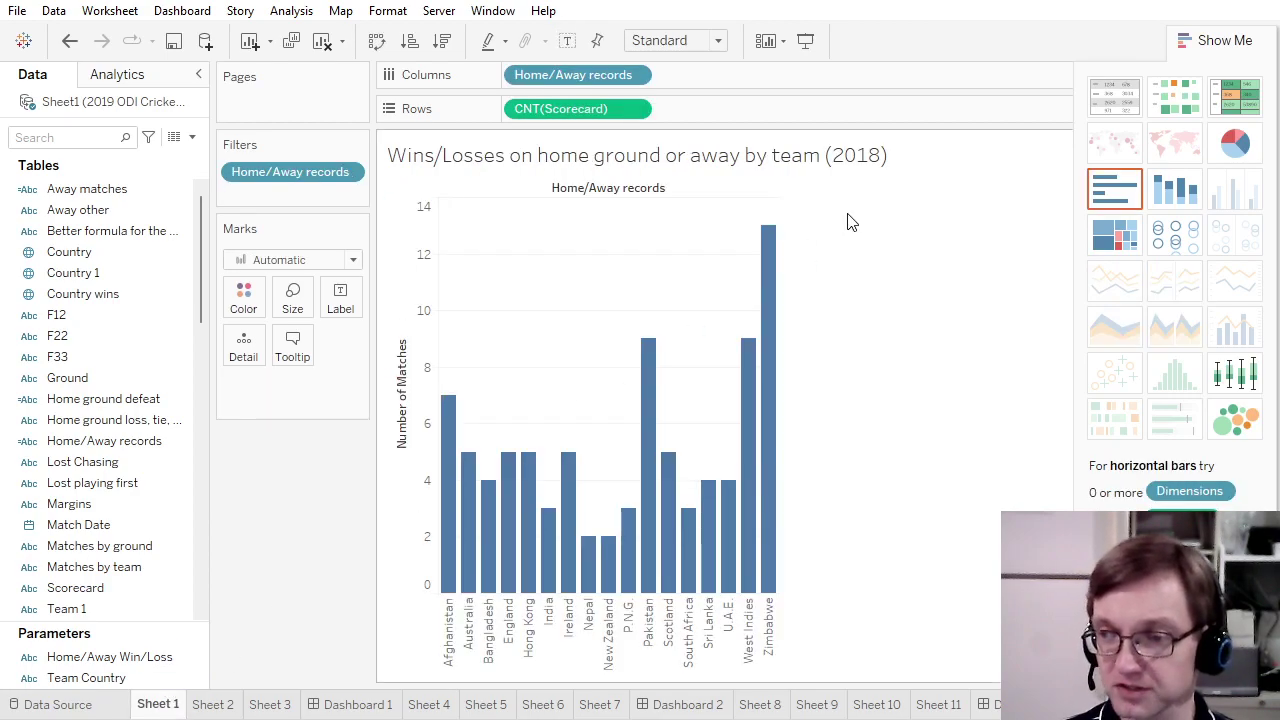
{"action": "left_click", "coordinate": [1199, 45]}
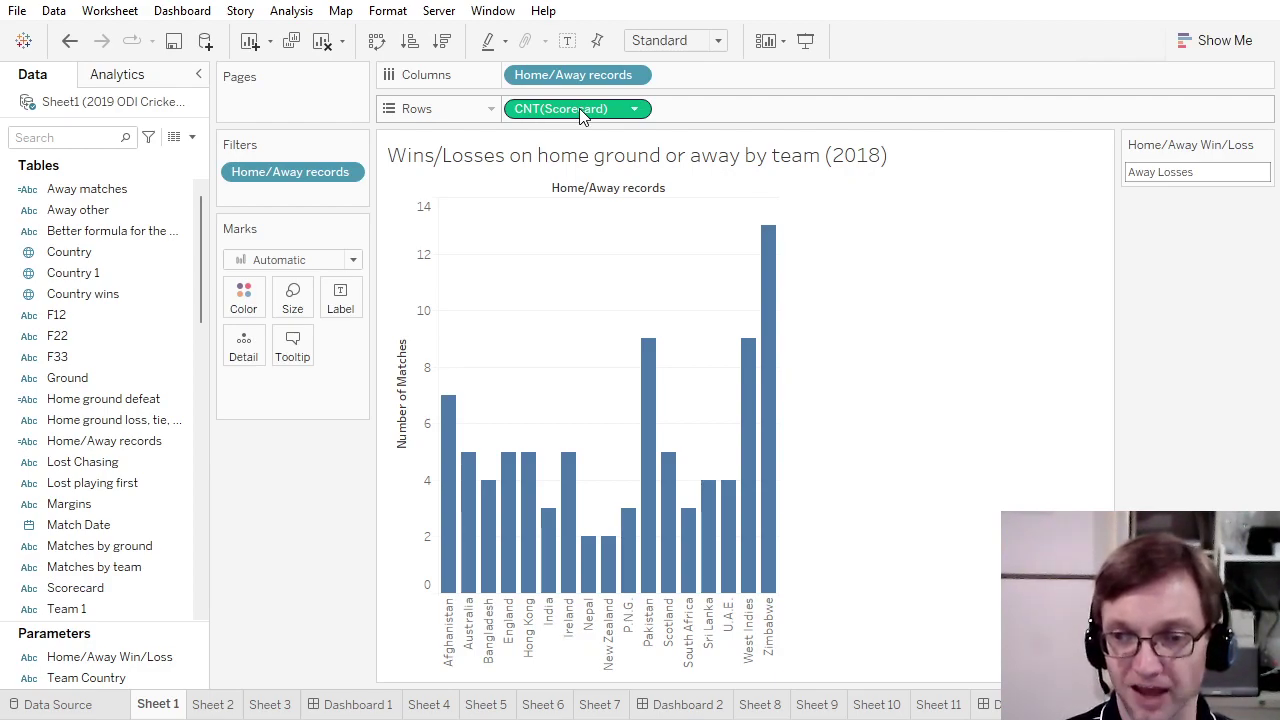
{"action": "mouse_move", "coordinate": [718, 558]}
{"action": "mouse_move", "coordinate": [605, 565]}
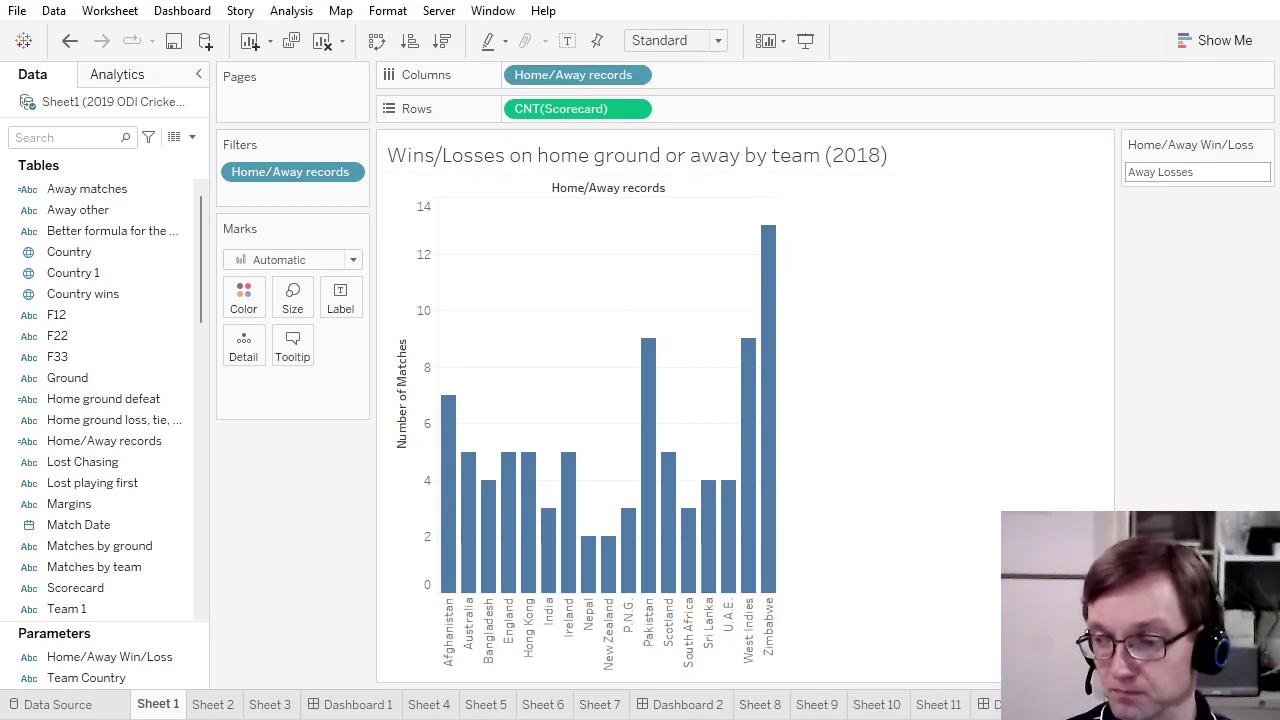
Open the worksheet holding the Map of team wins and examine the West Indies mark close up.
{"action": "scroll", "coordinate": [640, 704], "scroll_direction": "down", "scroll_amount": 5}
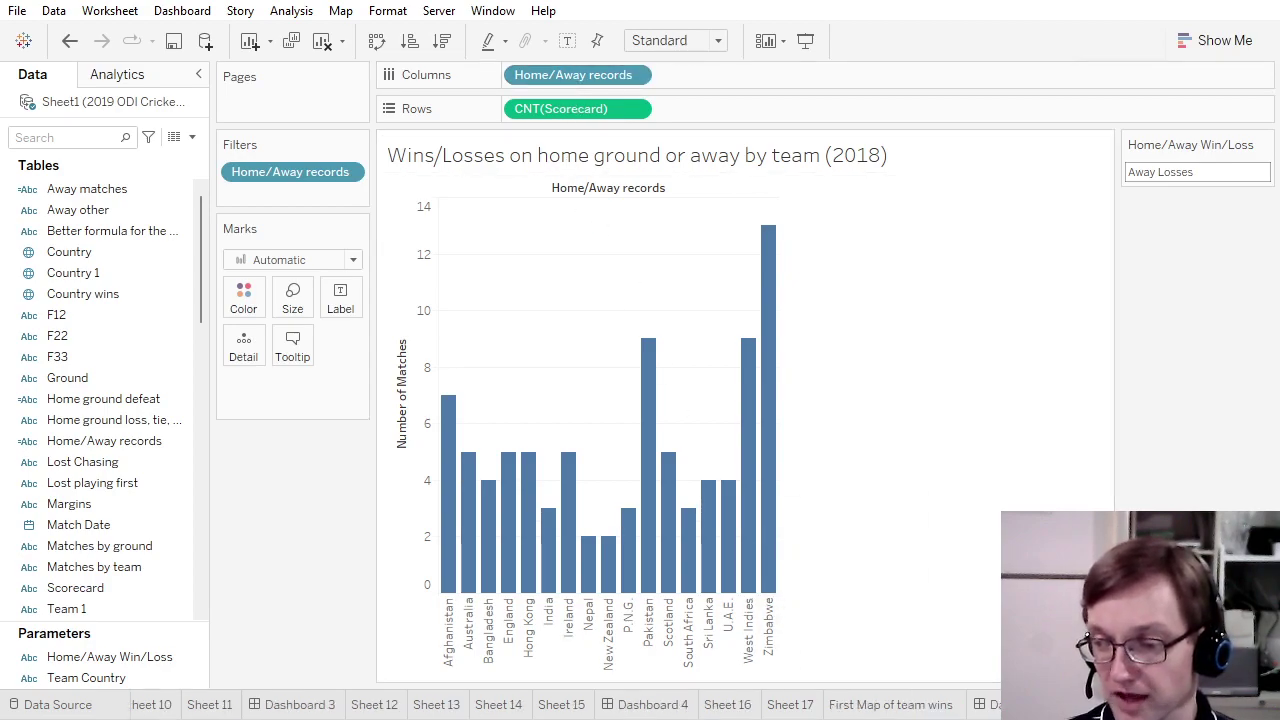
{"action": "left_click", "coordinate": [1130, 704]}
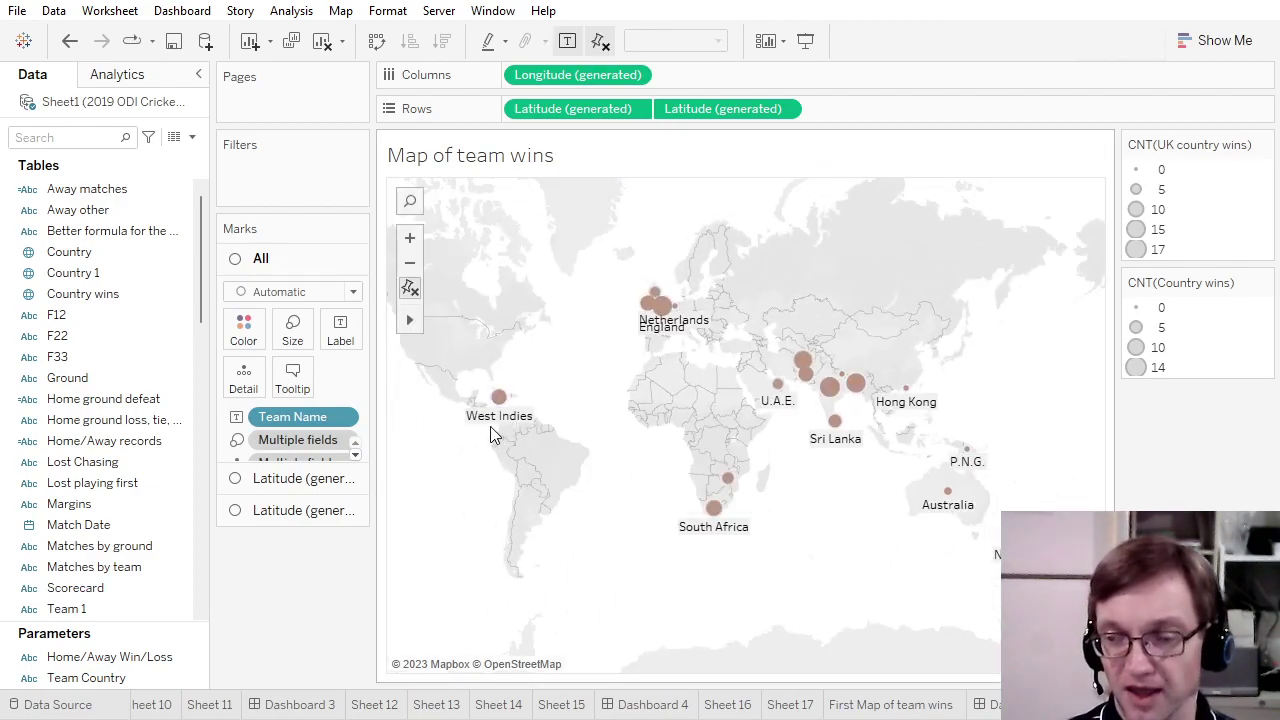
{"action": "scroll", "coordinate": [490, 434], "scroll_direction": "up", "scroll_amount": 5}
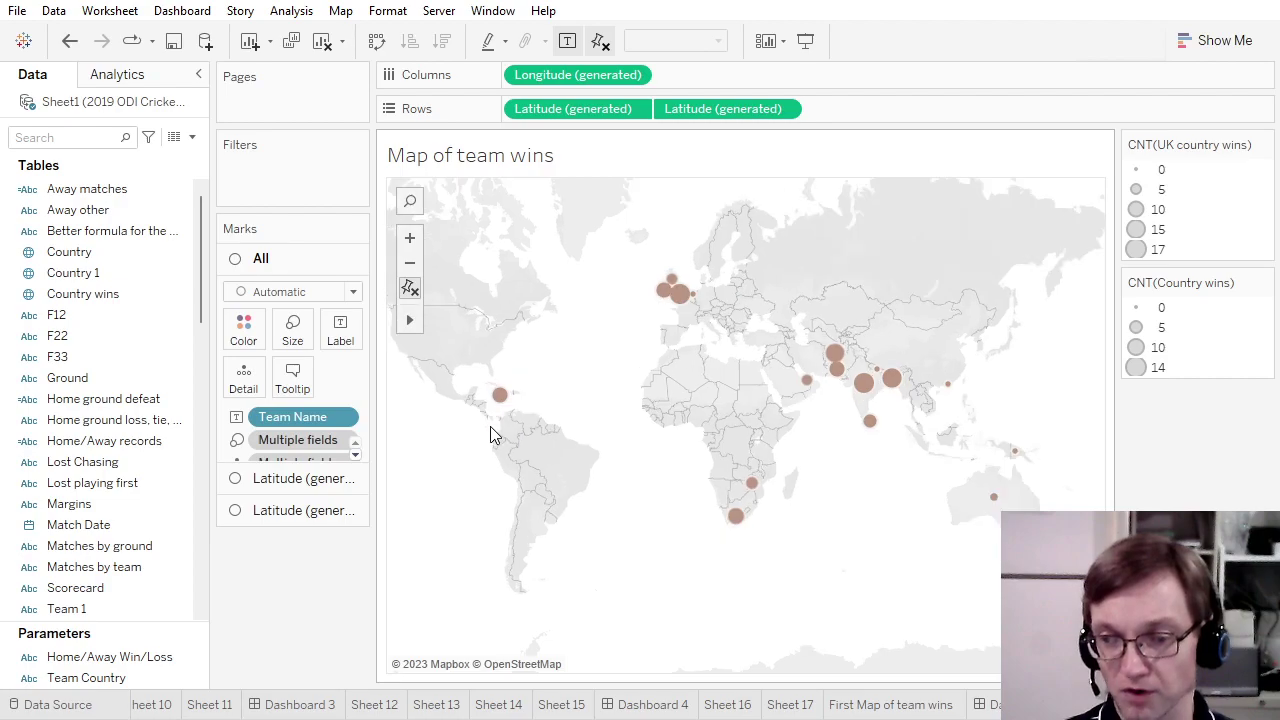
{"action": "scroll", "coordinate": [465, 332], "scroll_direction": "up", "scroll_amount": 4}
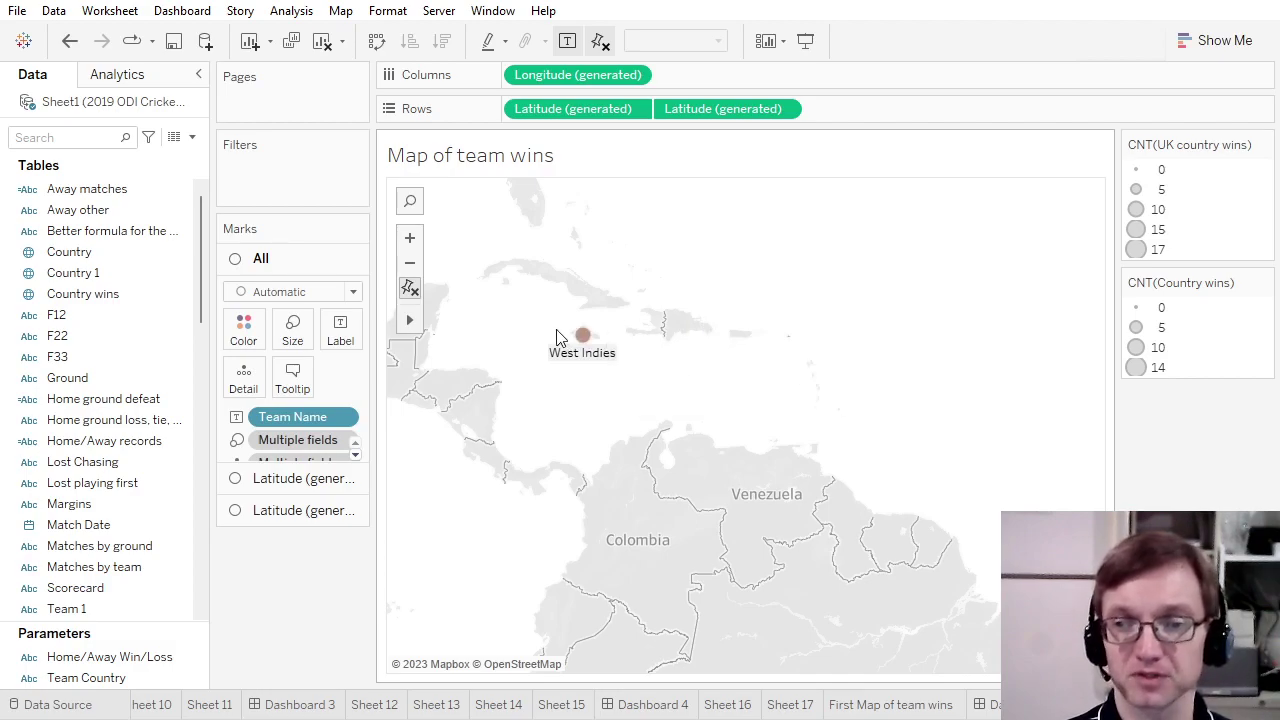
{"action": "mouse_move", "coordinate": [583, 338]}
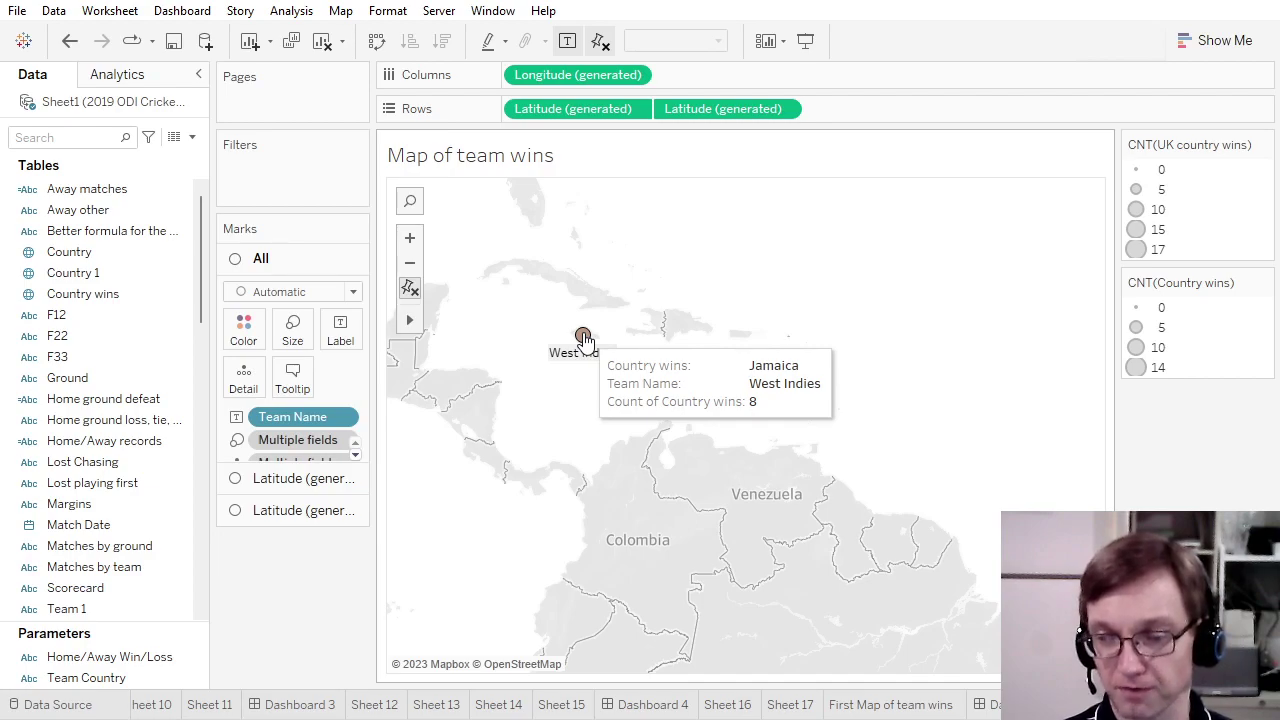
Show northwestern Europe on the worksheet's map and examine the marks for Ireland, Scotland, England and the Netherlands.
{"action": "left_click_drag", "start_coordinate": [1043, 189], "coordinate": [730, 483]}
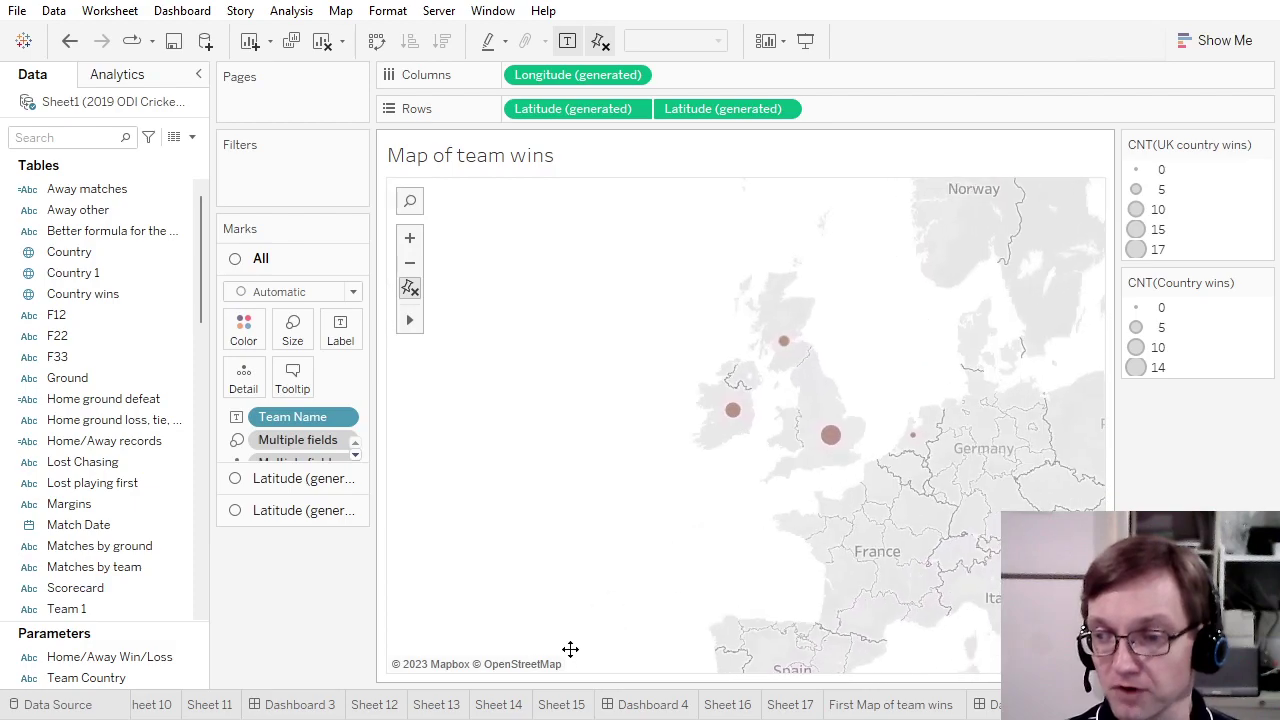
{"action": "left_click_drag", "start_coordinate": [708, 500], "coordinate": [686, 520]}
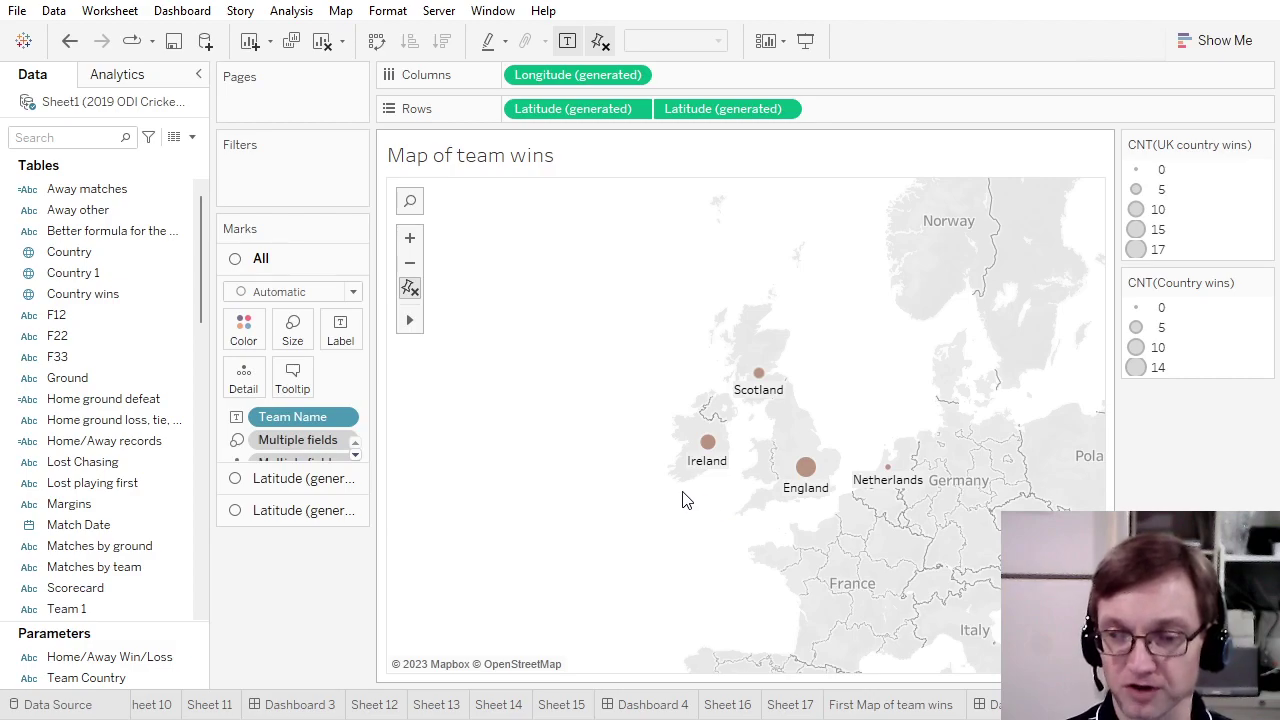
{"action": "mouse_move", "coordinate": [707, 447]}
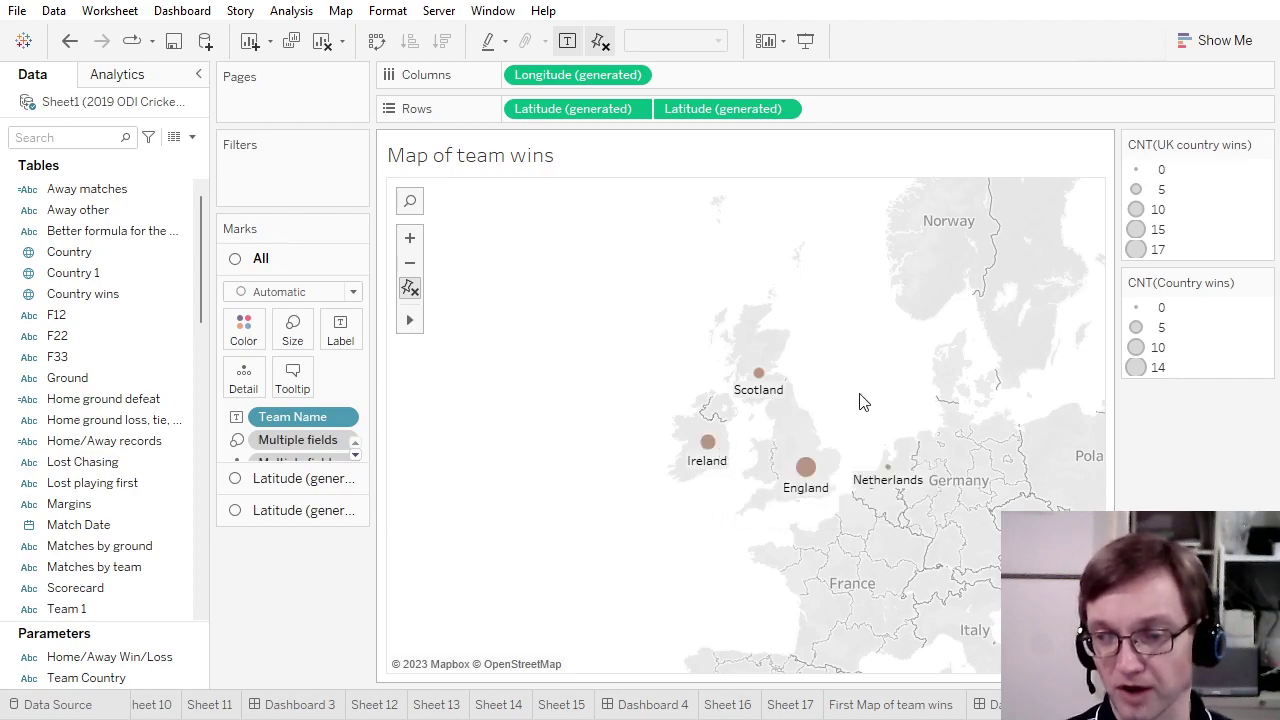
{"action": "left_click_drag", "start_coordinate": [861, 398], "coordinate": [697, 431]}
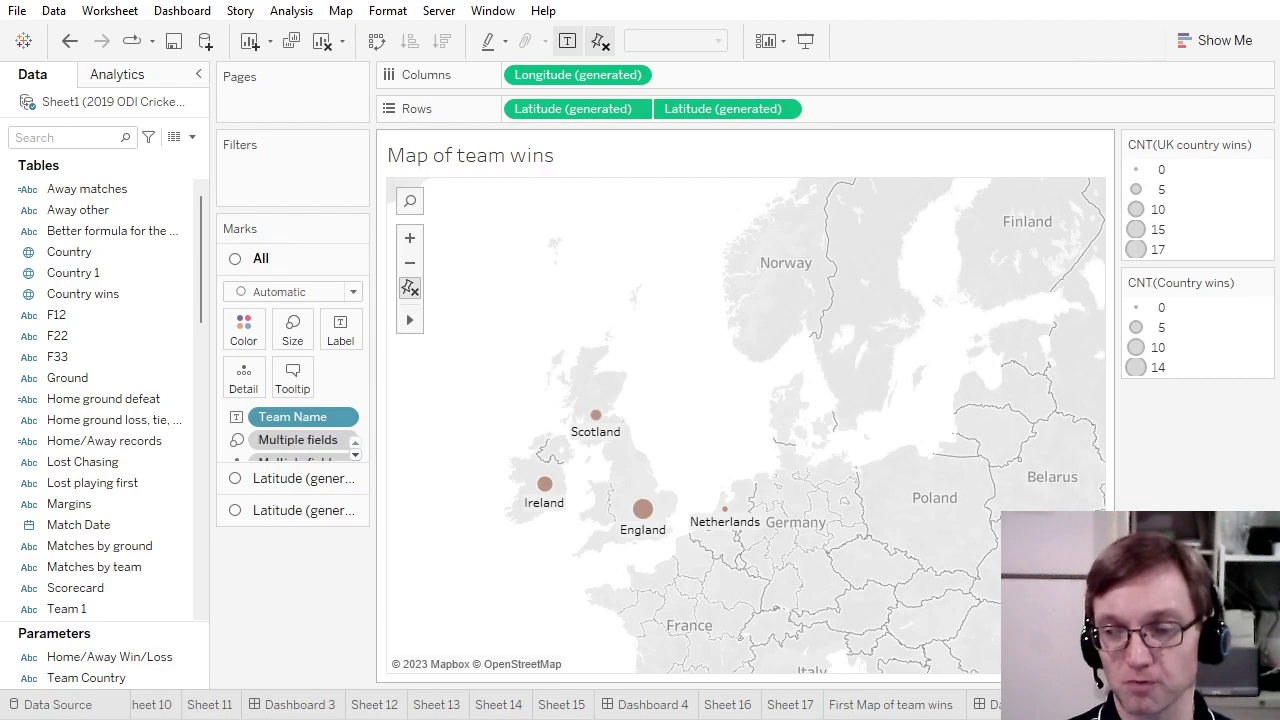
Survey the Asian marks on the worksheet's map, from Afghanistan and Pakistan through Nepal and Bangladesh to Hong Kong.
{"action": "left_click_drag", "start_coordinate": [1012, 522], "coordinate": [554, 397]}
{"action": "left_click_drag", "start_coordinate": [971, 494], "coordinate": [412, 318]}
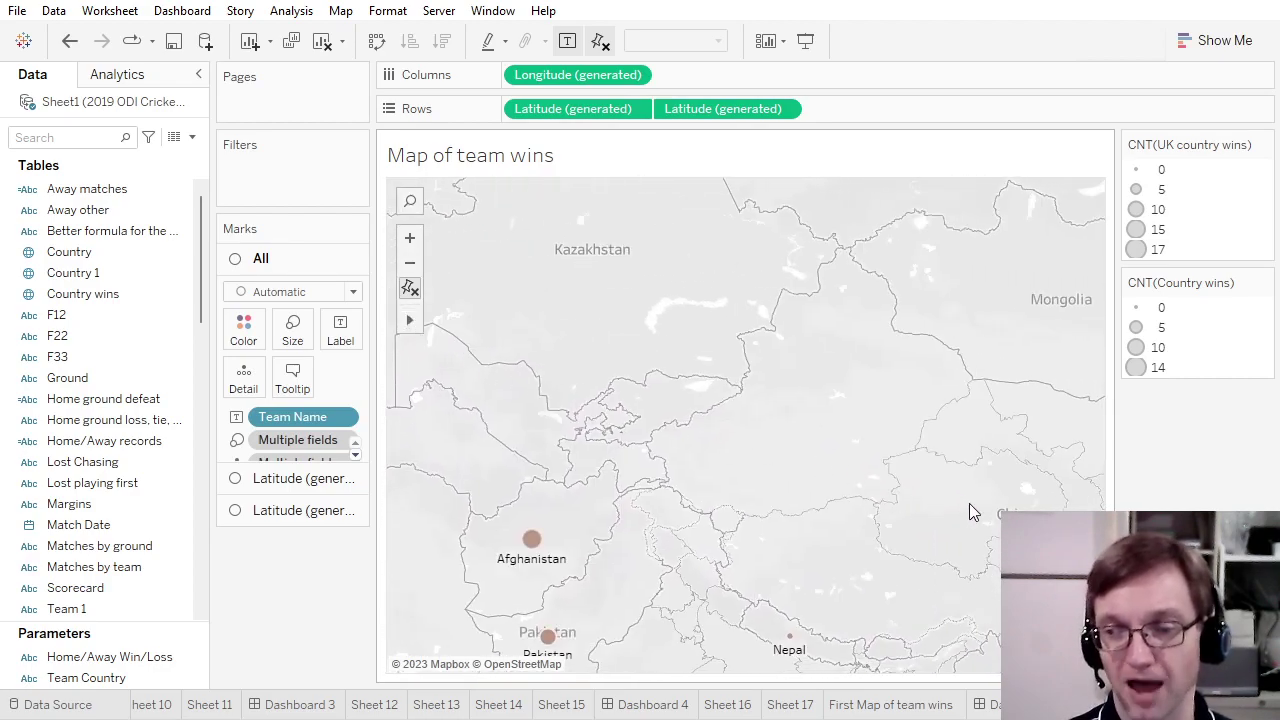
{"action": "left_click_drag", "start_coordinate": [993, 521], "coordinate": [645, 350]}
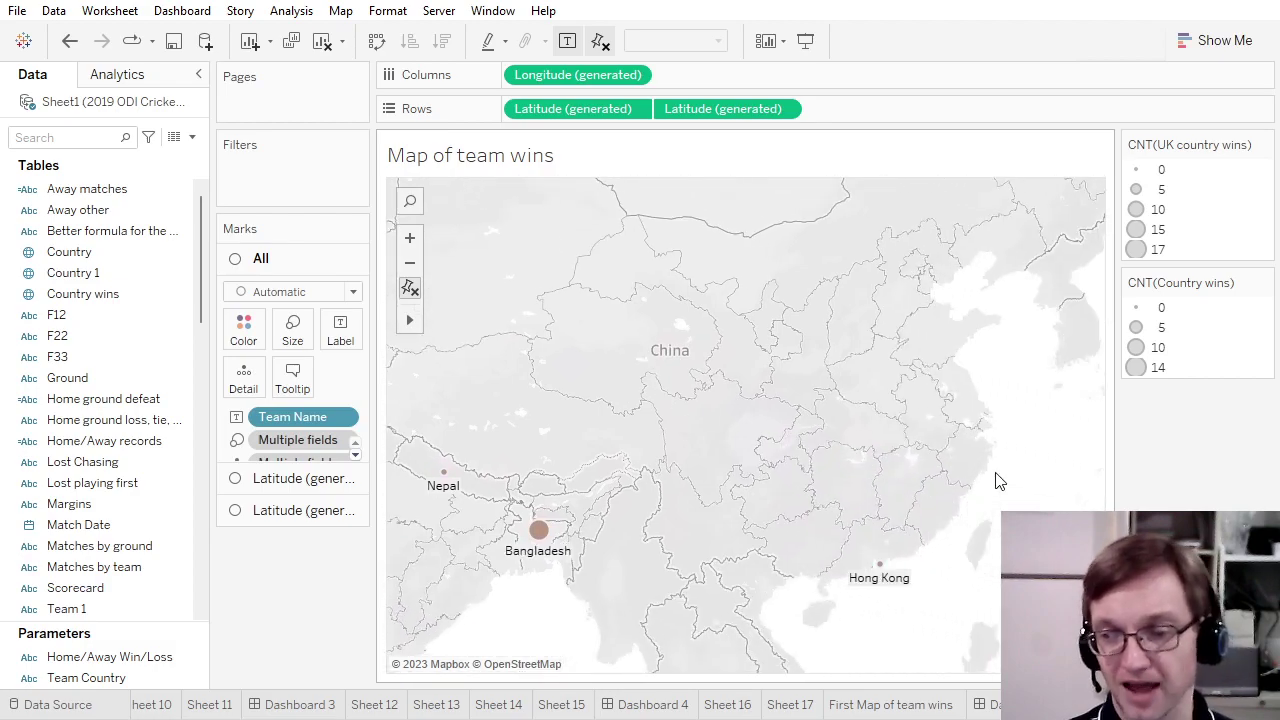
{"action": "left_click_drag", "start_coordinate": [978, 500], "coordinate": [803, 403]}
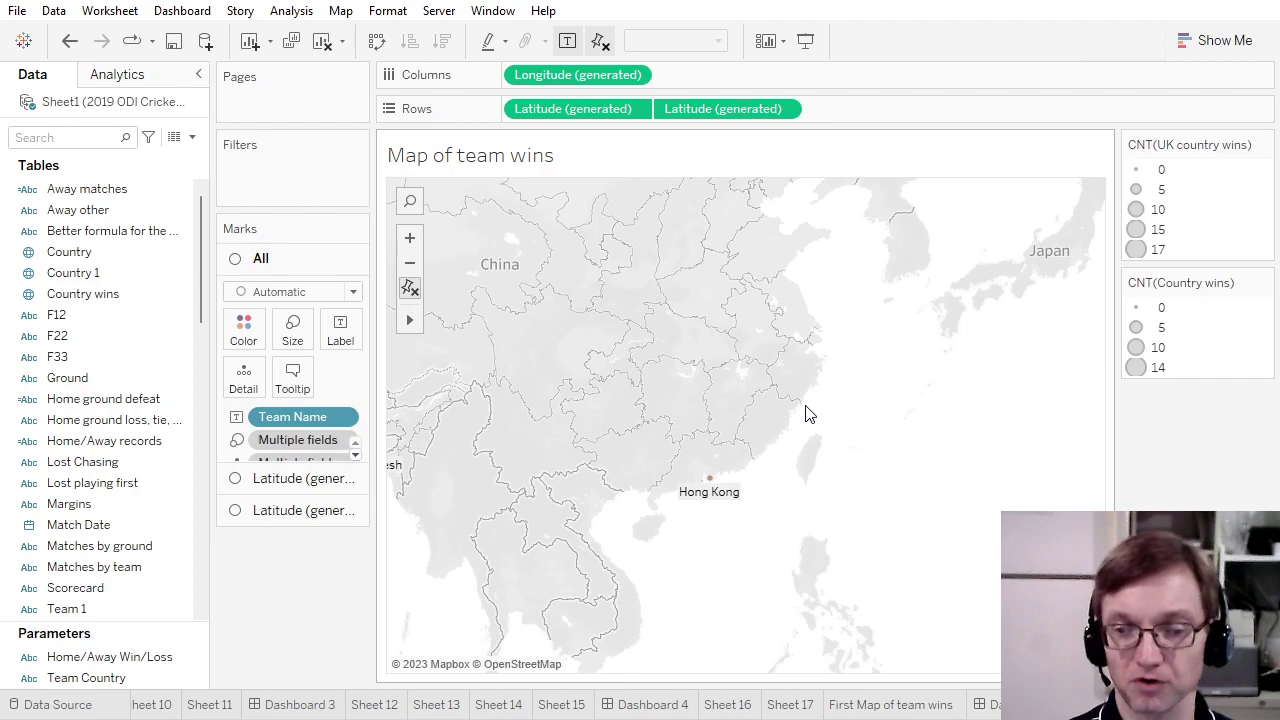